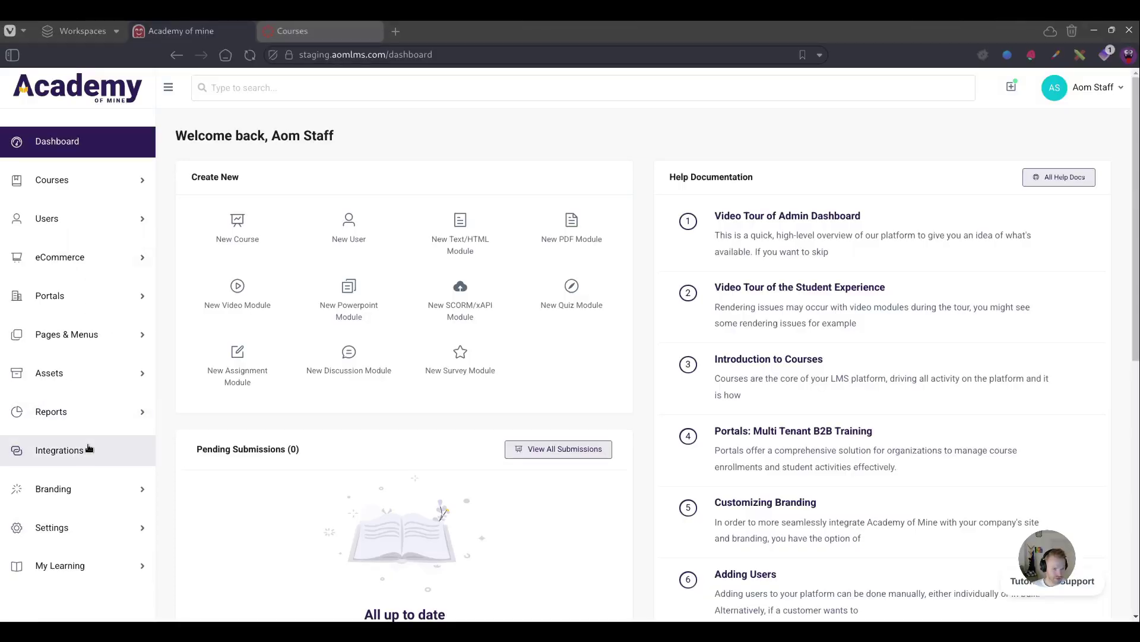
# Open the registered platform "Canvas LTI - Customer A" from the LTI Tool integration settings.
pyautogui.click(79, 455)
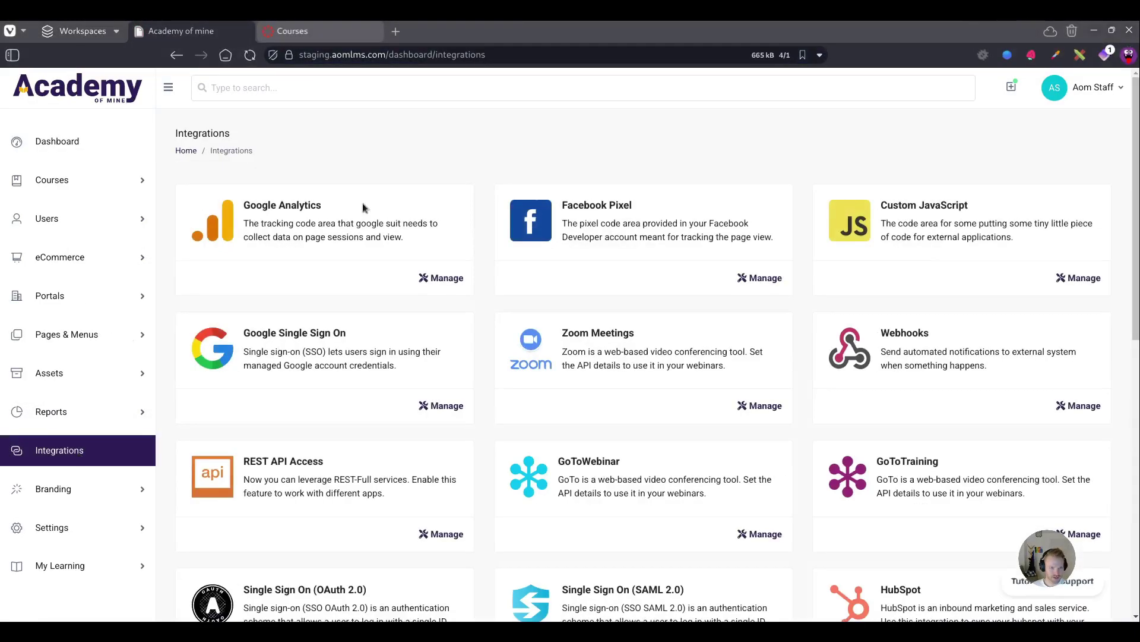
pyautogui.scroll(-10, 675, 271)
pyautogui.click(426, 541)
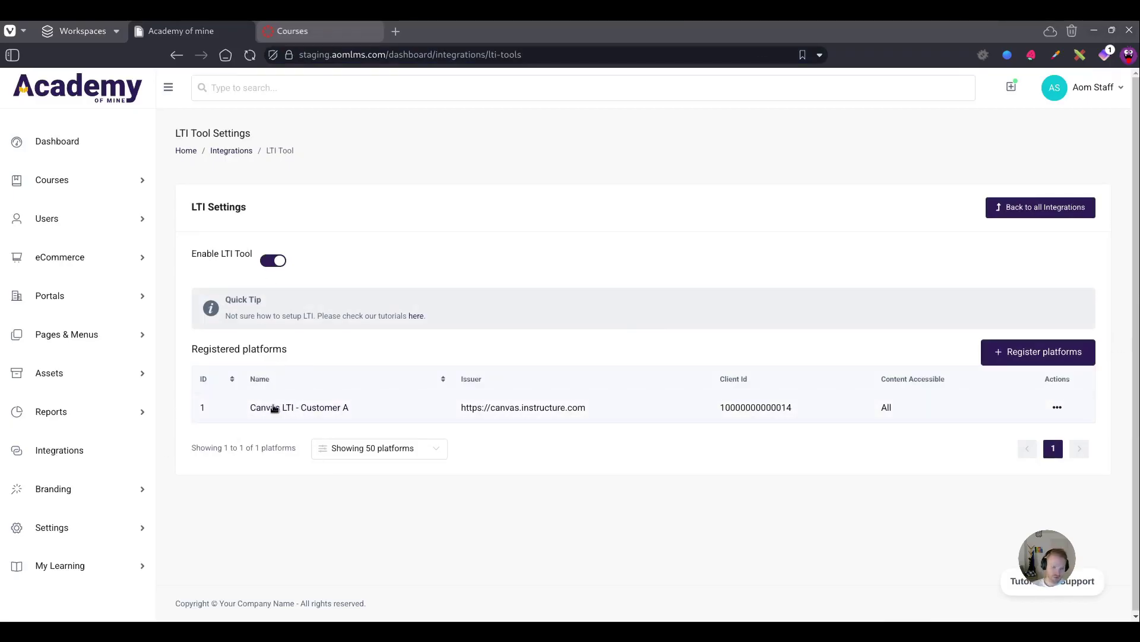
pyautogui.click(308, 414)
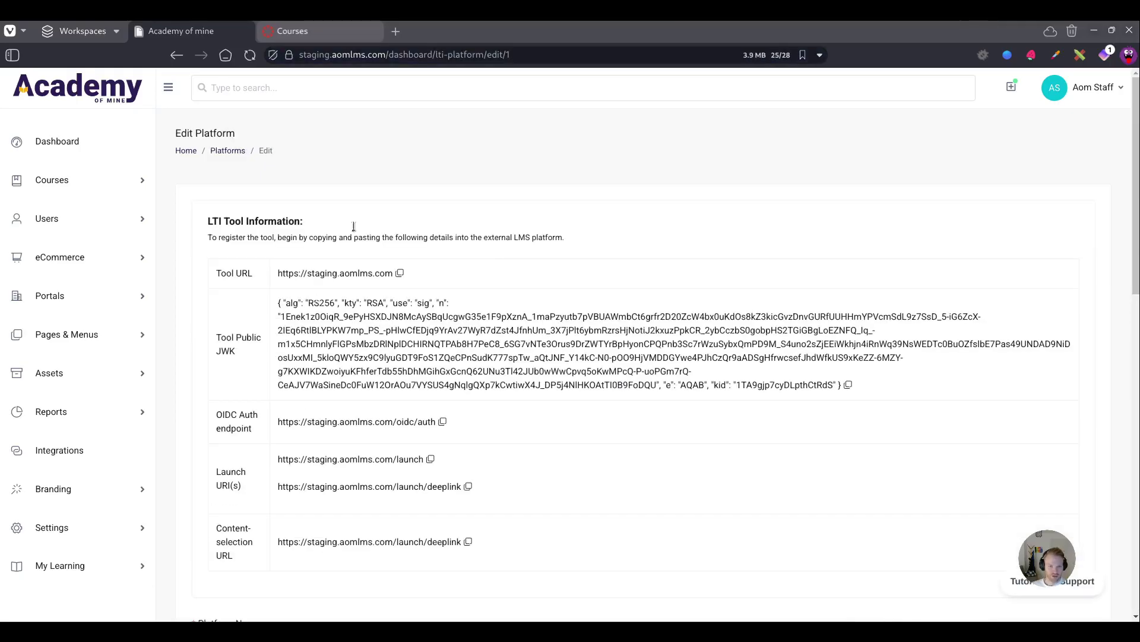
# Look through the platform's LTI tool information, registration fields, provisioning modes and course selection.
pyautogui.scroll(-6, 568, 286)
pyautogui.scroll(-1, 569, 285)
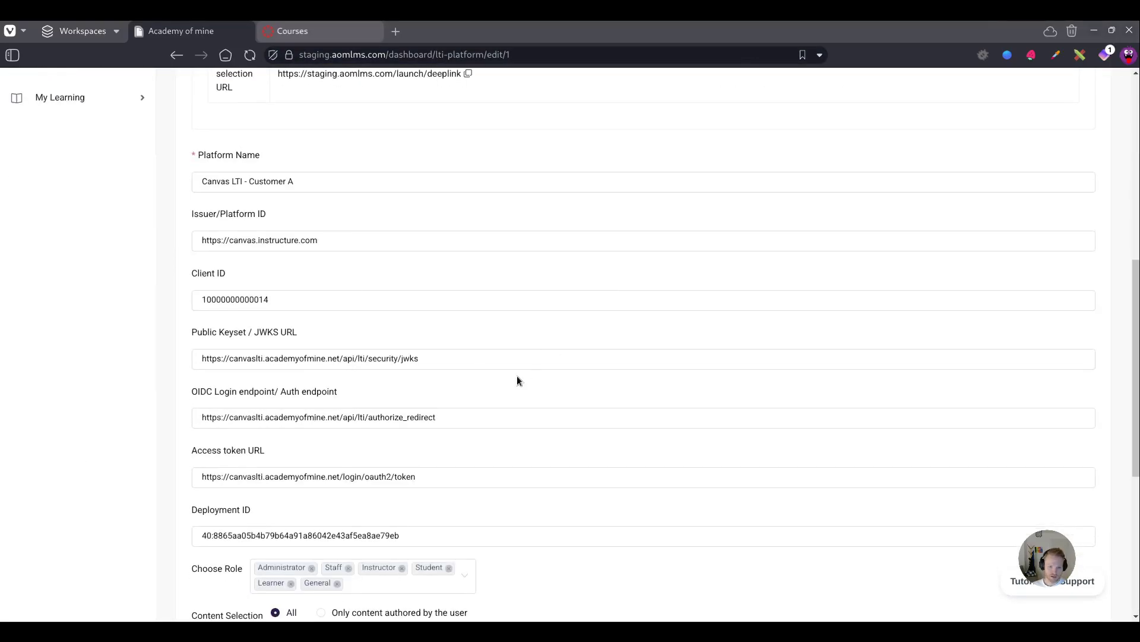
pyautogui.scroll(-6, 517, 380)
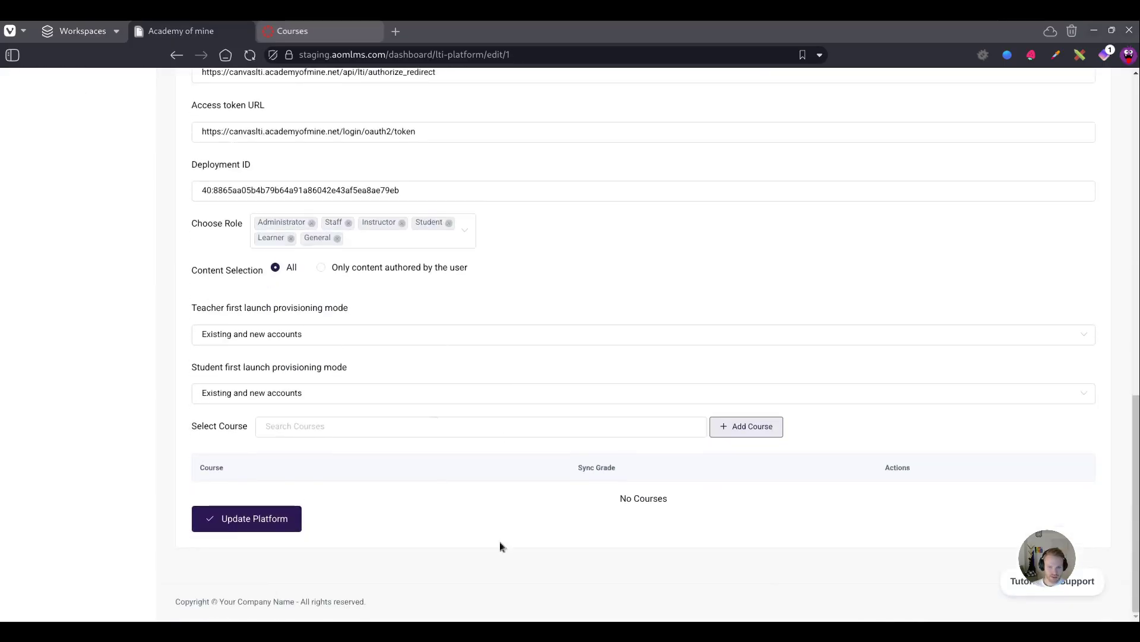
pyautogui.scroll(12, 435, 397)
pyautogui.scroll(-3, 436, 397)
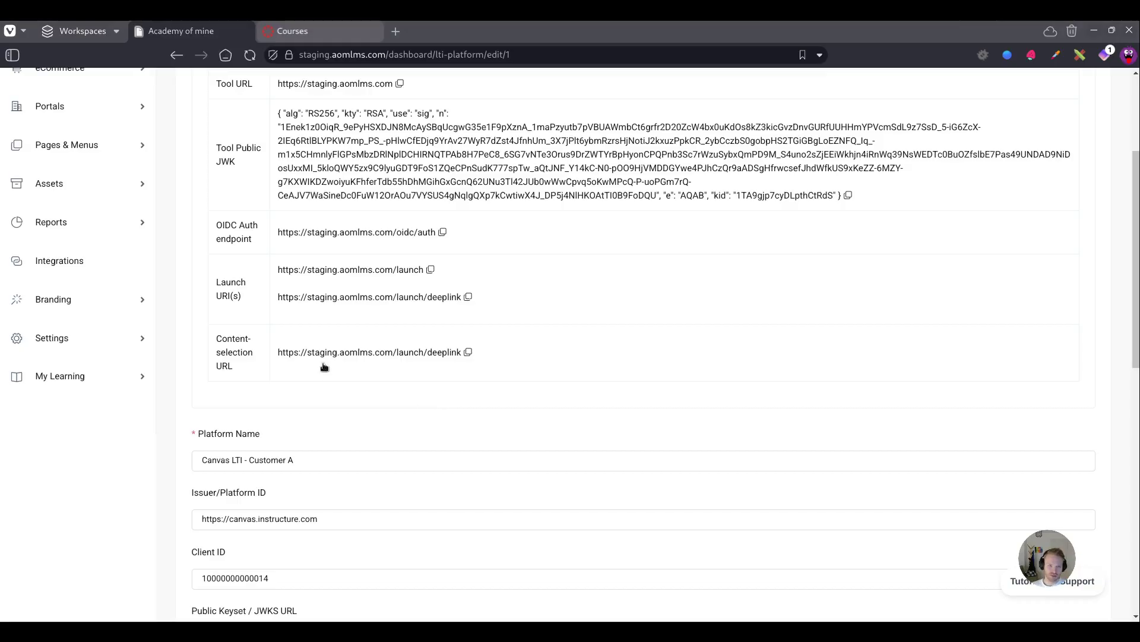
pyautogui.scroll(3, 335, 428)
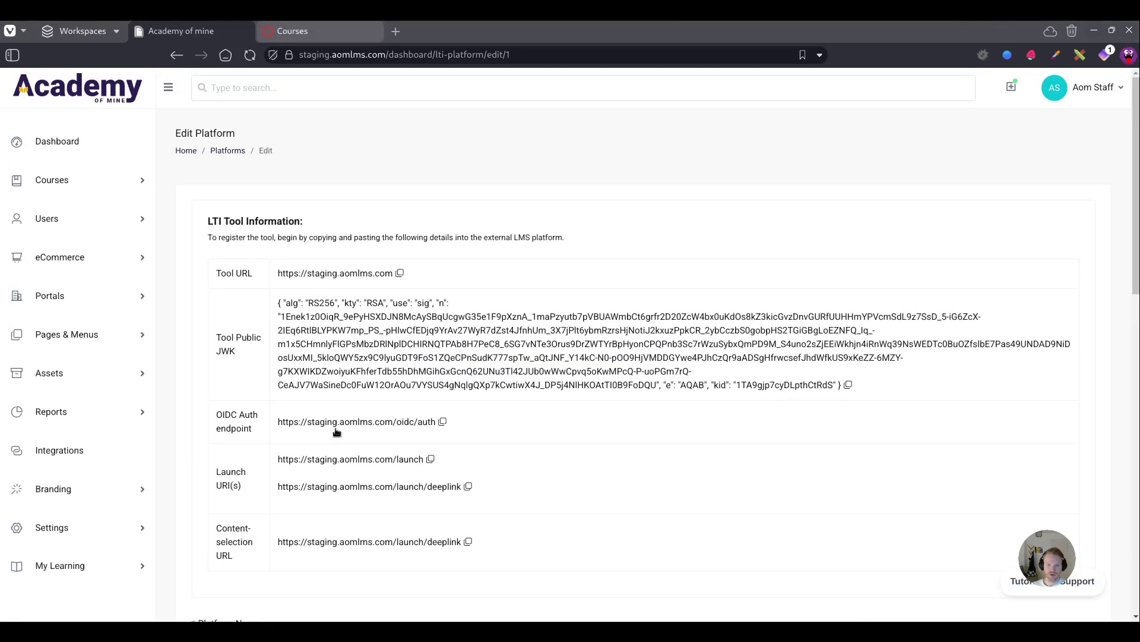
pyautogui.scroll(-5, 433, 336)
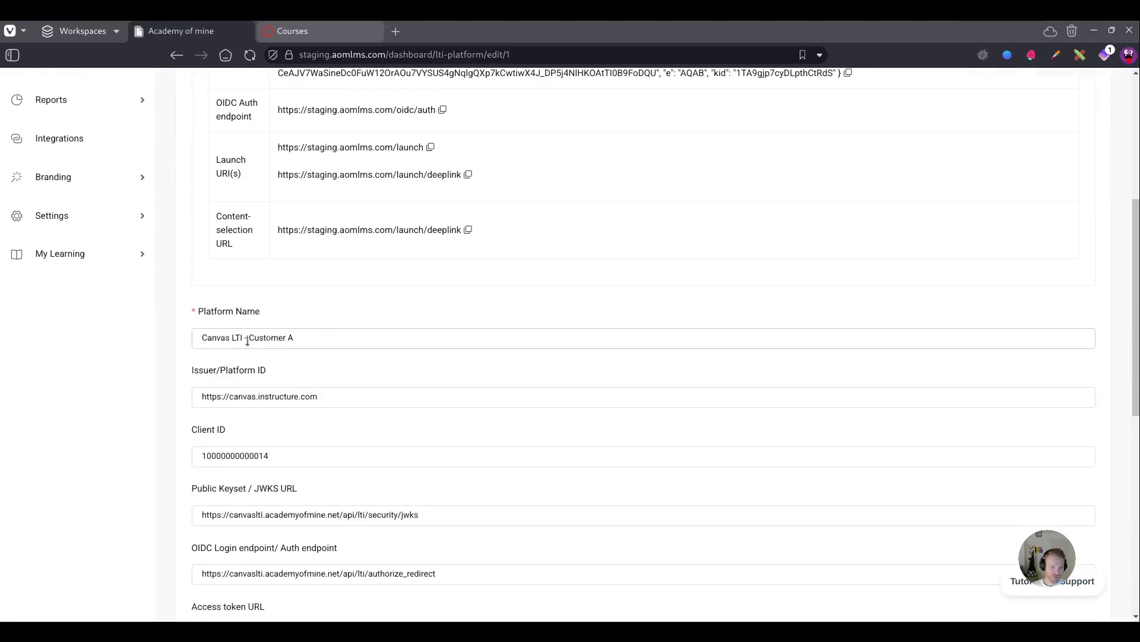
# Examine the platform's name, client ID, deployment ID, public keyset URL and access token URL alongside the tool details.
pyautogui.tripleClick(247, 340)
pyautogui.press('End')
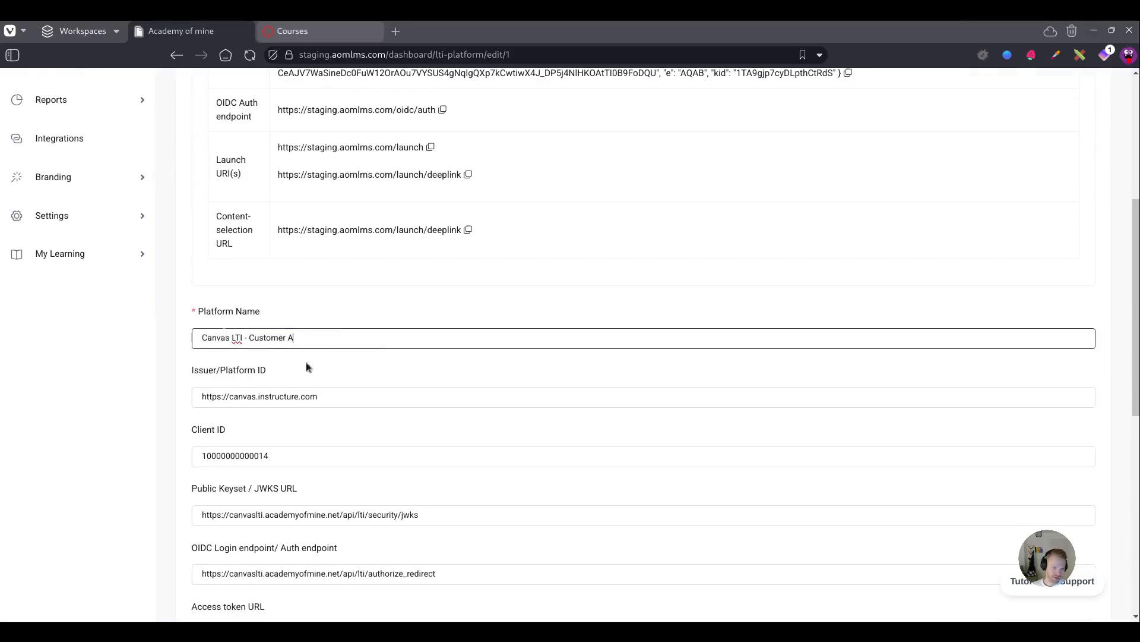
pyautogui.moveTo(250, 336); pyautogui.dragTo(332, 338)
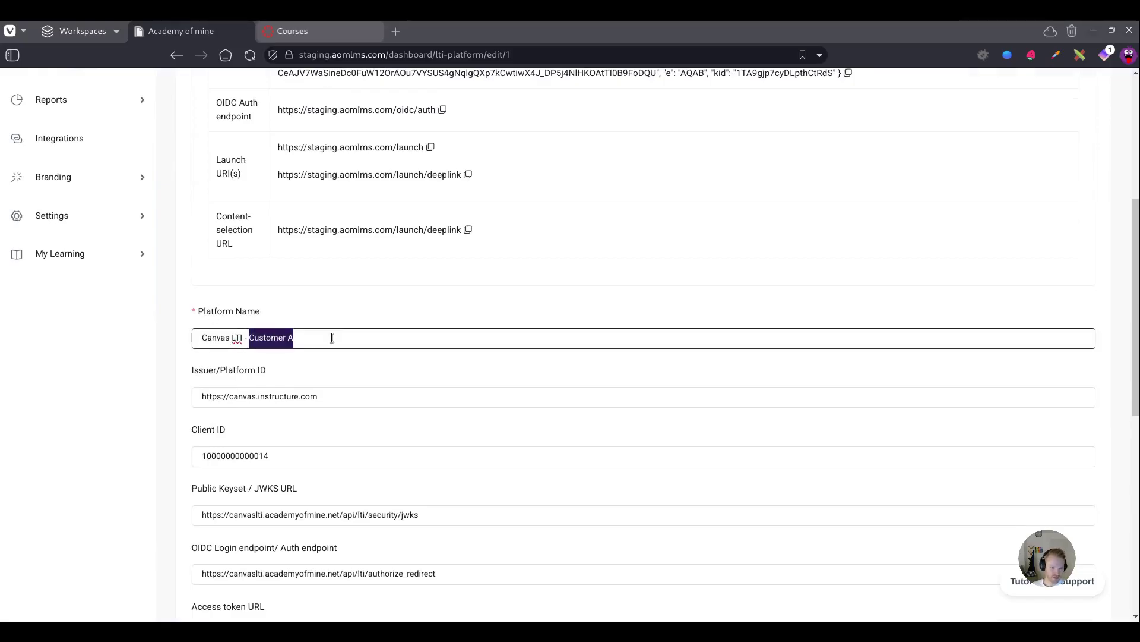
pyautogui.click(321, 334)
pyautogui.scroll(-4, 459, 327)
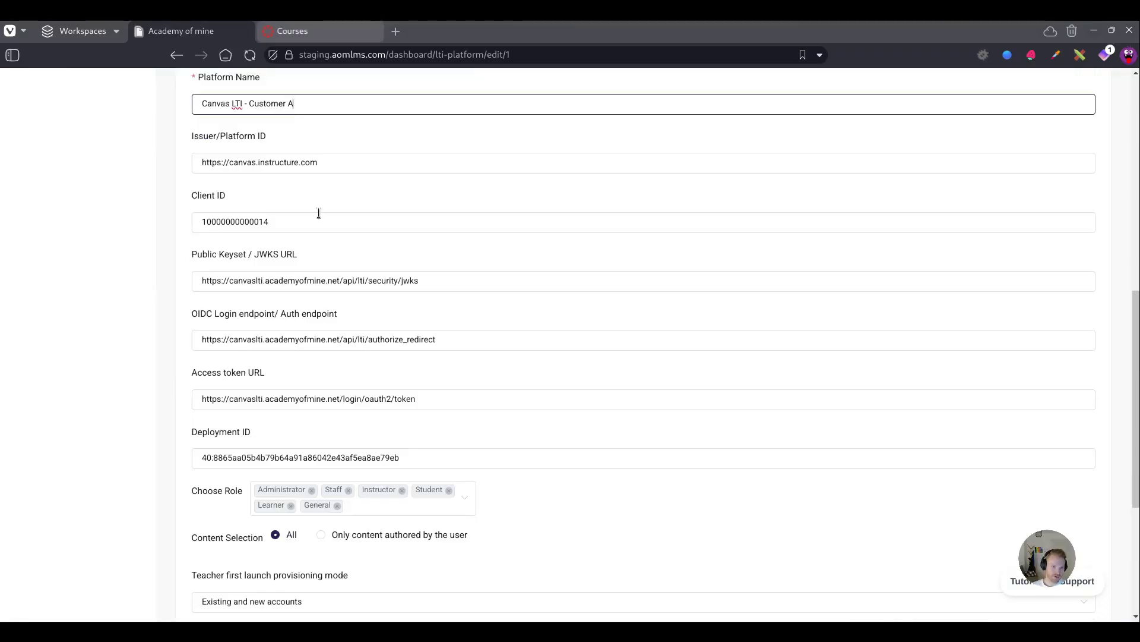
pyautogui.scroll(7, 318, 214)
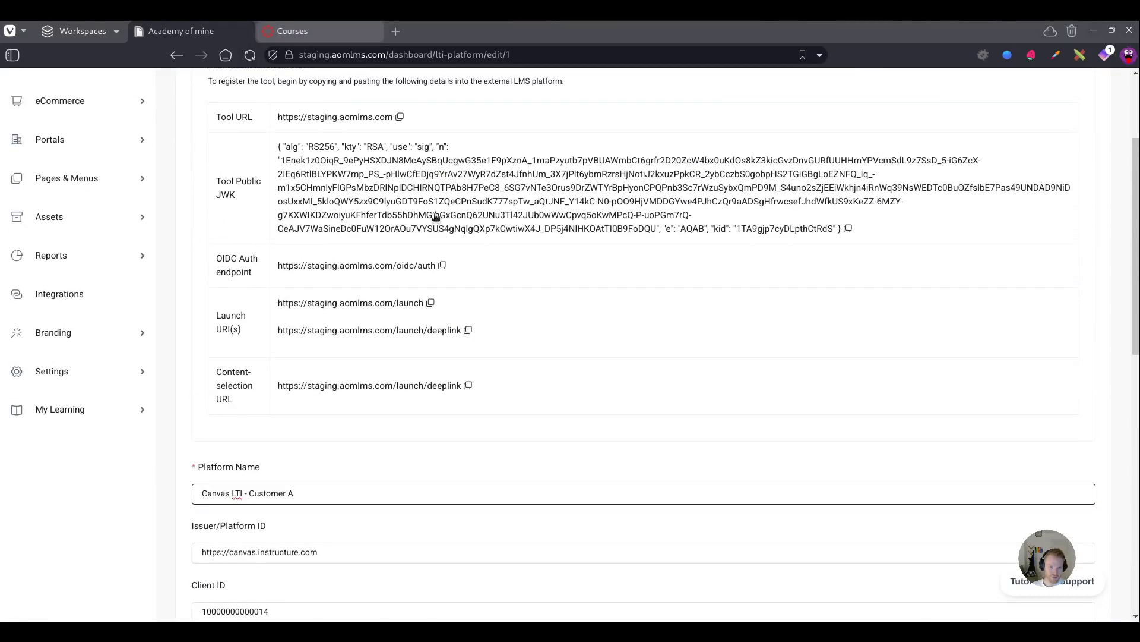
pyautogui.scroll(-7, 452, 392)
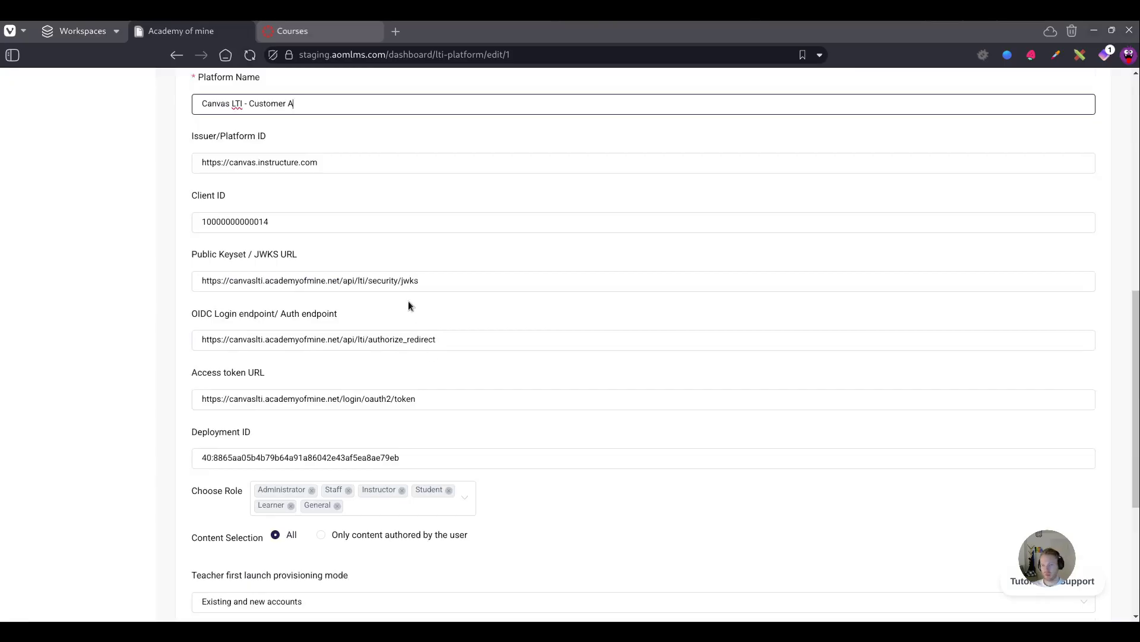
pyautogui.click(273, 222)
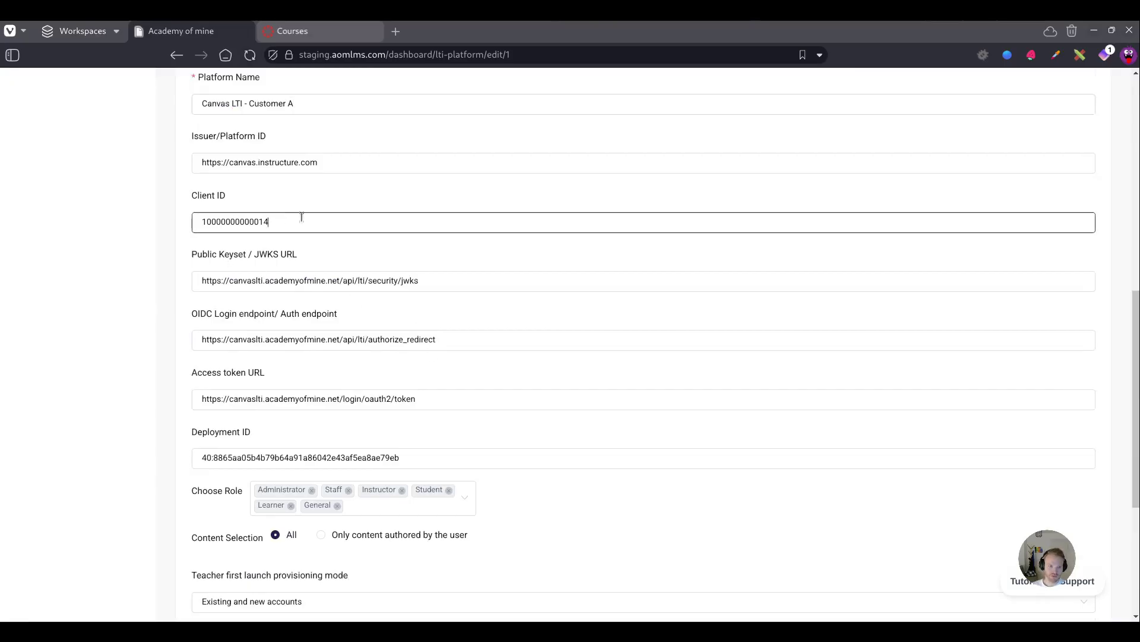
pyautogui.moveTo(270, 222); pyautogui.dragTo(154, 206)
pyautogui.moveTo(436, 461); pyautogui.dragTo(188, 454)
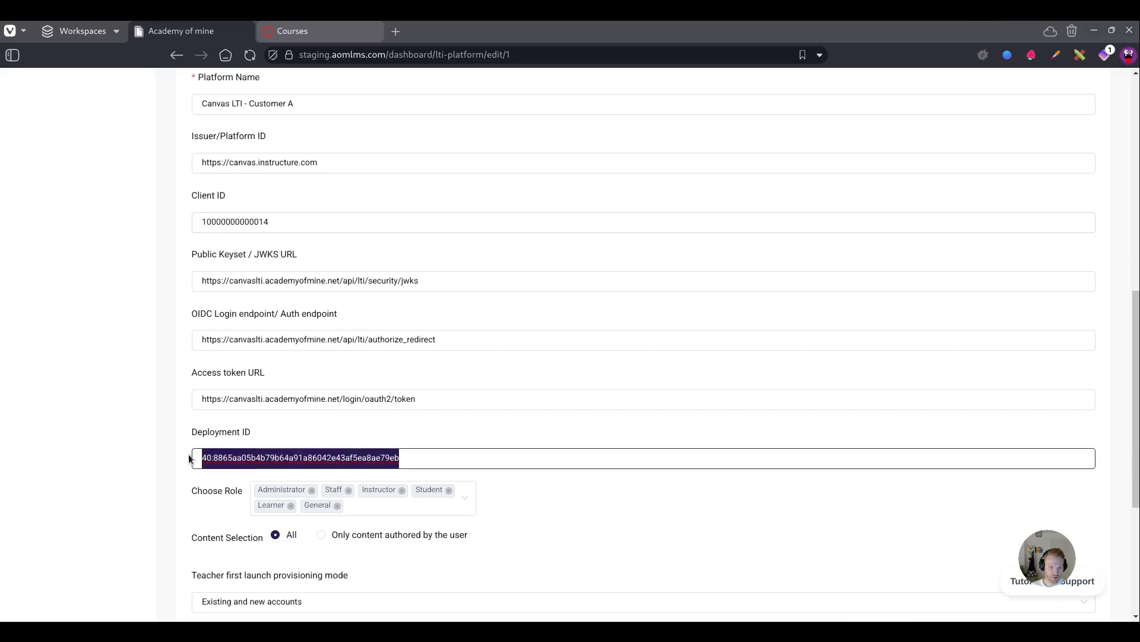
pyautogui.click(273, 276)
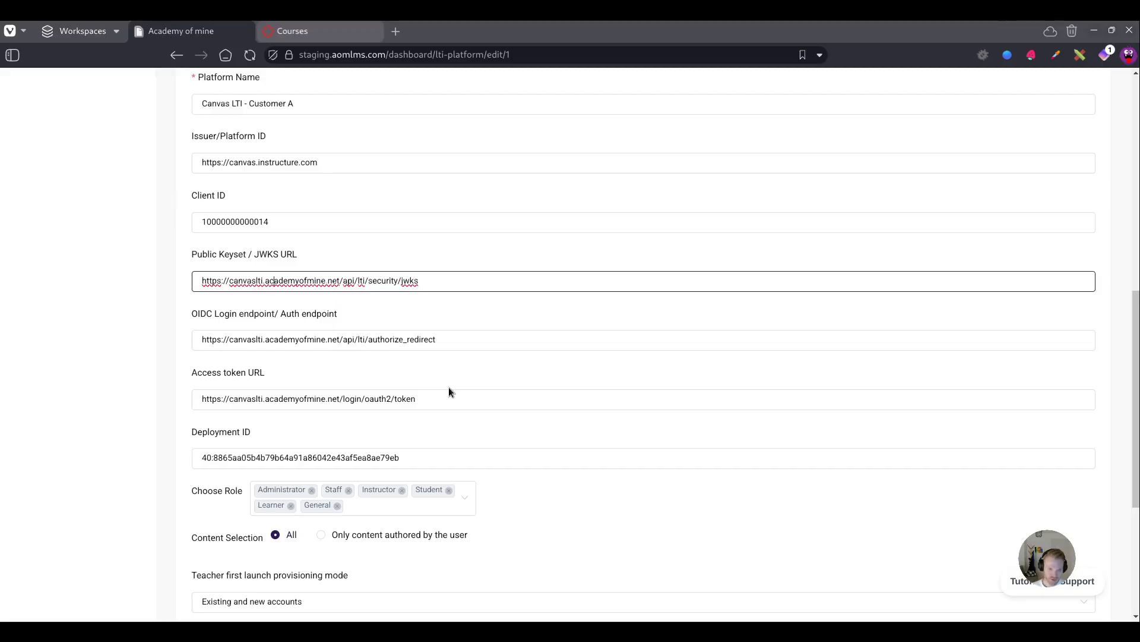
pyautogui.click(545, 397)
# Add the courses Professional Development and Training, Advanced Professional Development, and Introduction to Continuing Education to the platform.
pyautogui.scroll(-5, 544, 394)
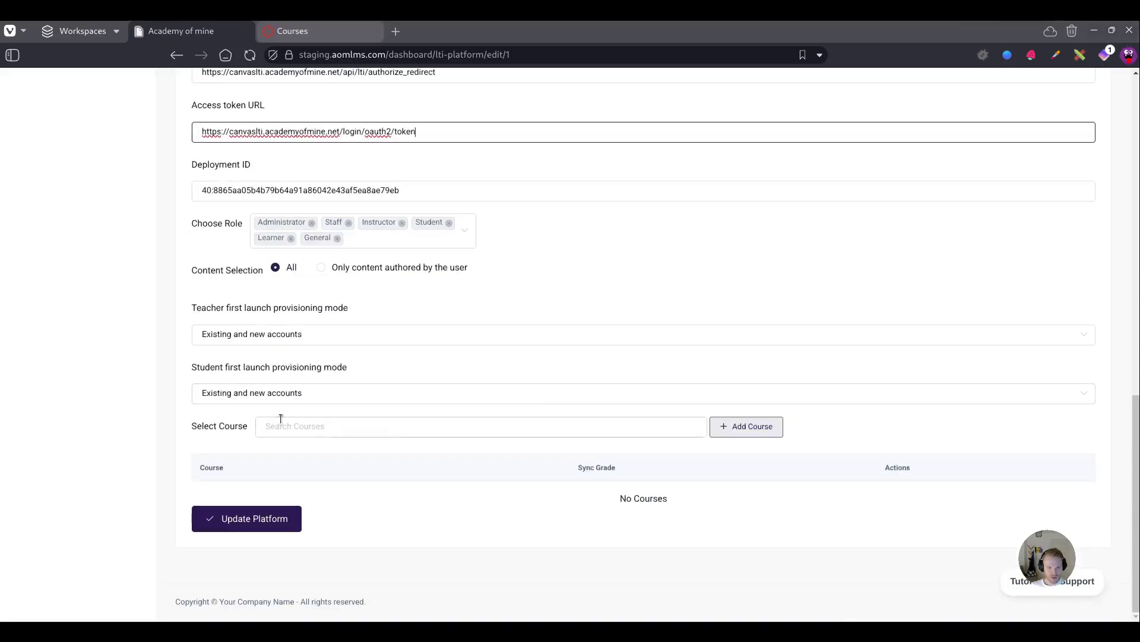
pyautogui.click(414, 425)
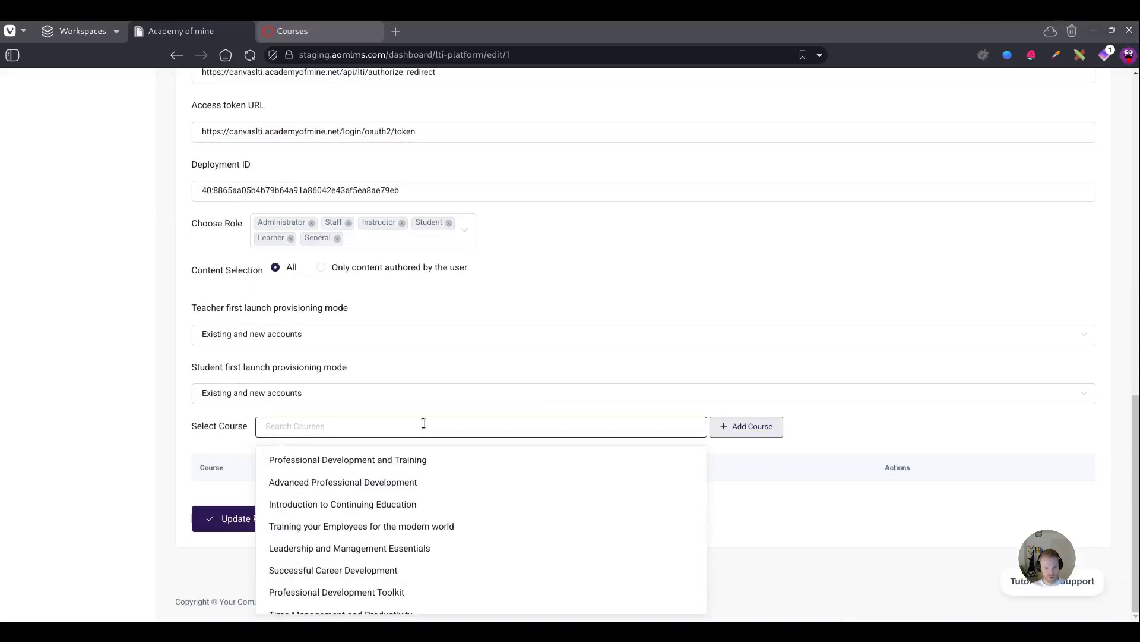
pyautogui.click(382, 467)
pyautogui.click(395, 482)
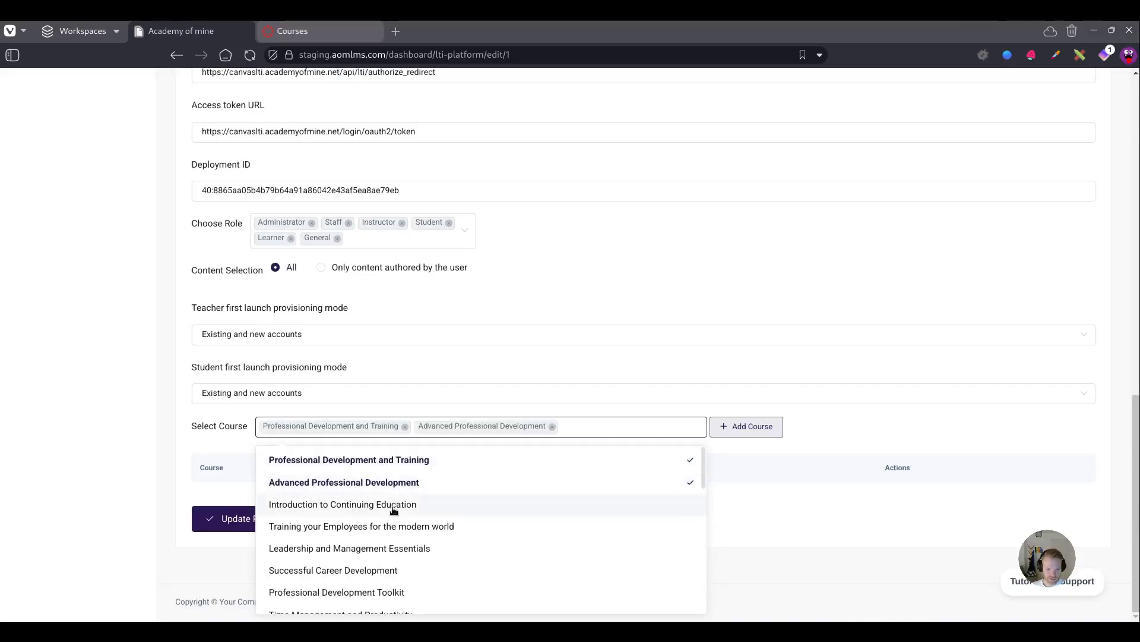
pyautogui.click(394, 503)
pyautogui.click(750, 436)
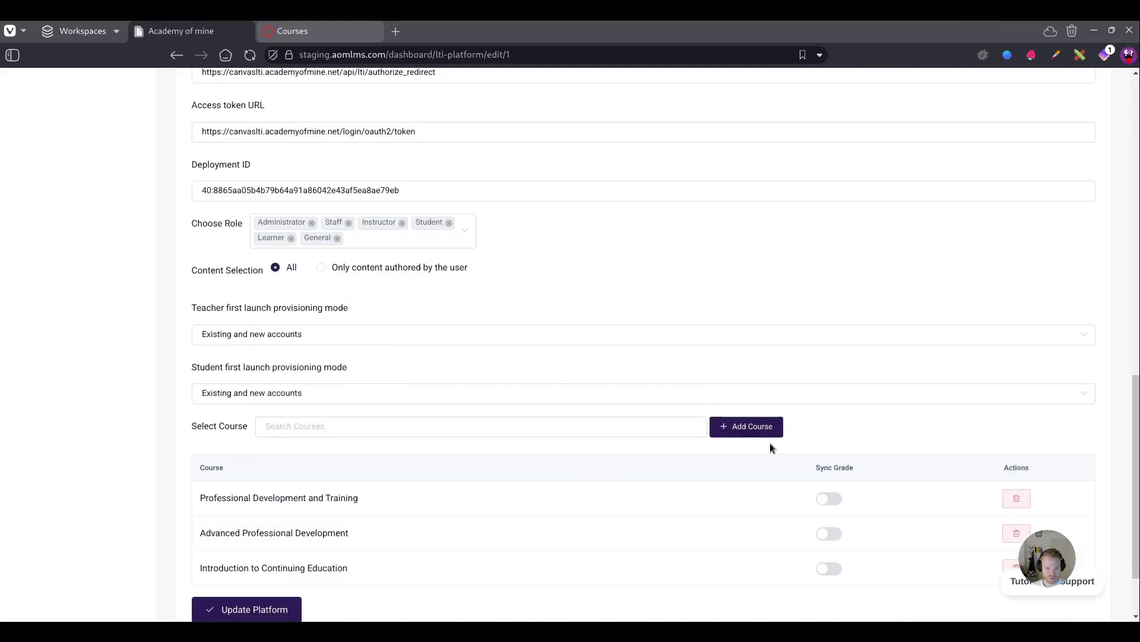
# Enable grade sync for all three added courses and save the platform update.
pyautogui.scroll(-2, 593, 392)
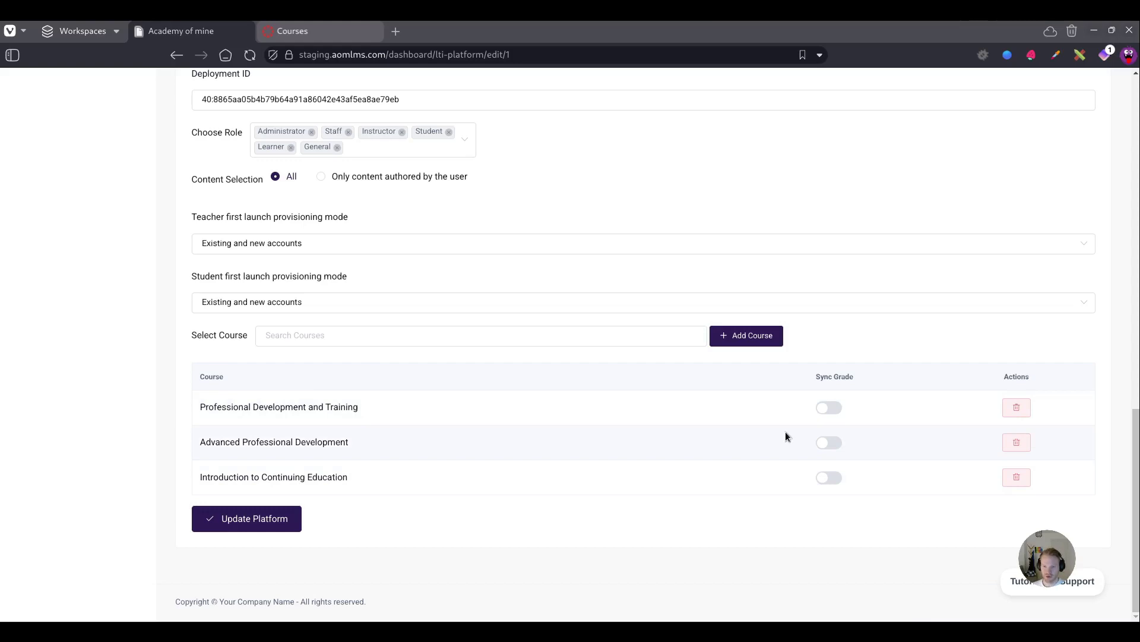
pyautogui.click(837, 412)
pyautogui.click(832, 445)
pyautogui.click(831, 479)
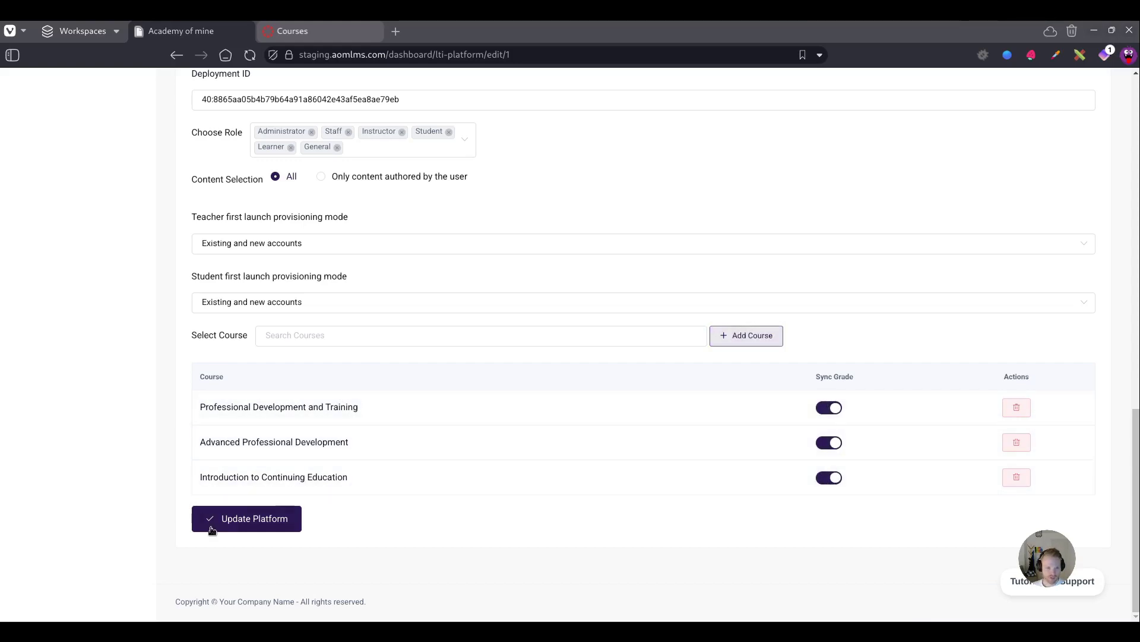
pyautogui.click(246, 518)
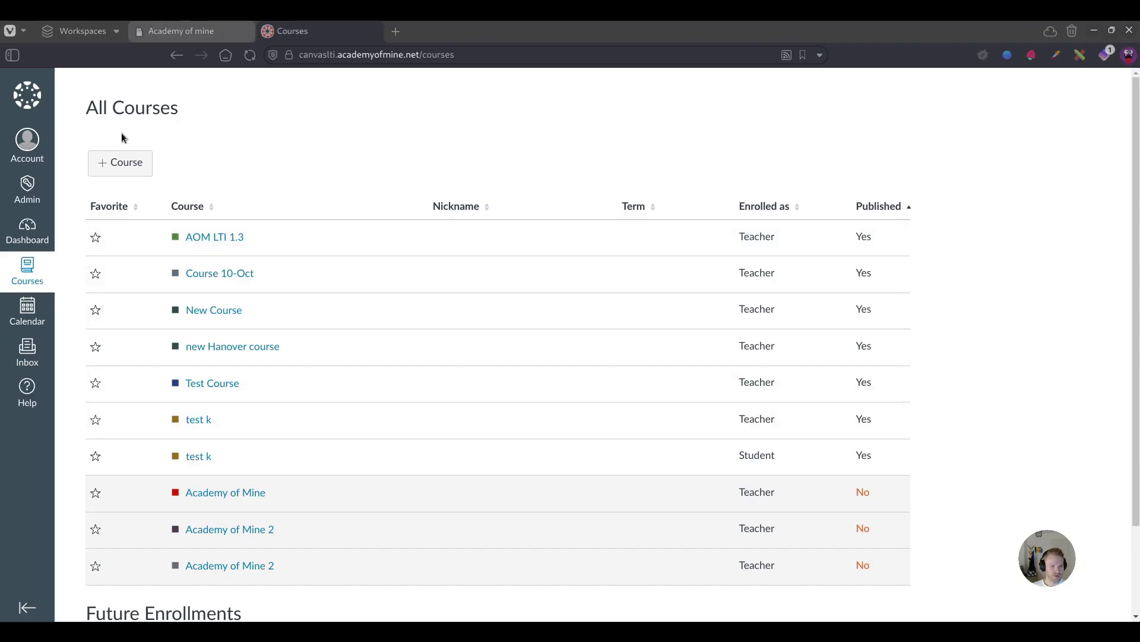
# Create a new Canvas course named "AOM LTI demo Feb".
pyautogui.click(122, 163)
pyautogui.click(590, 289)
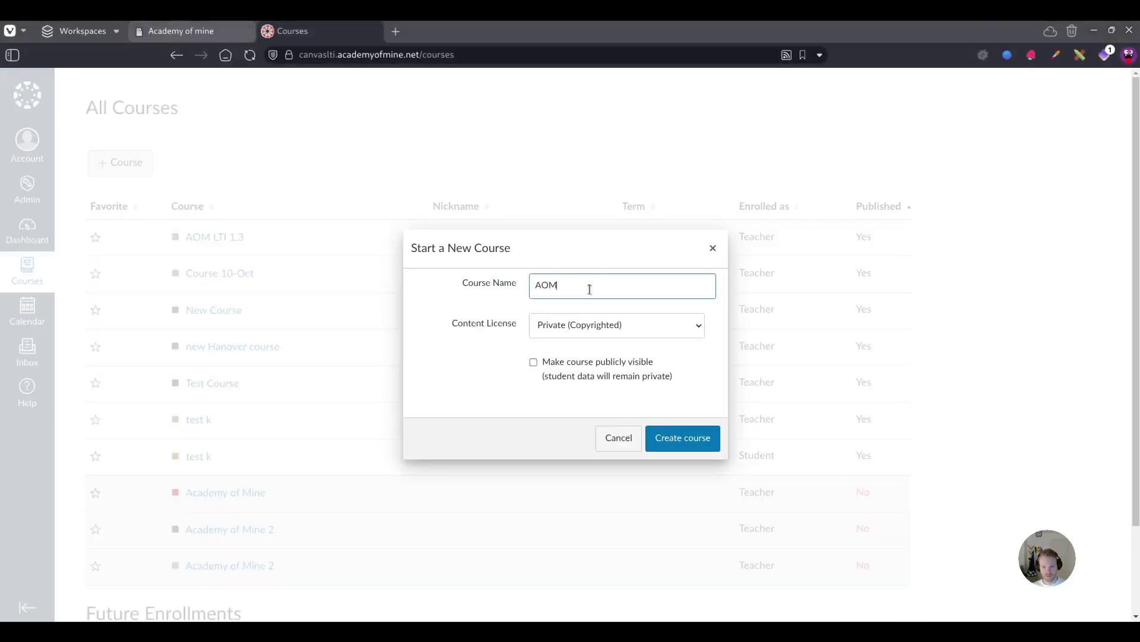
pyautogui.write('LTI demo Feb')
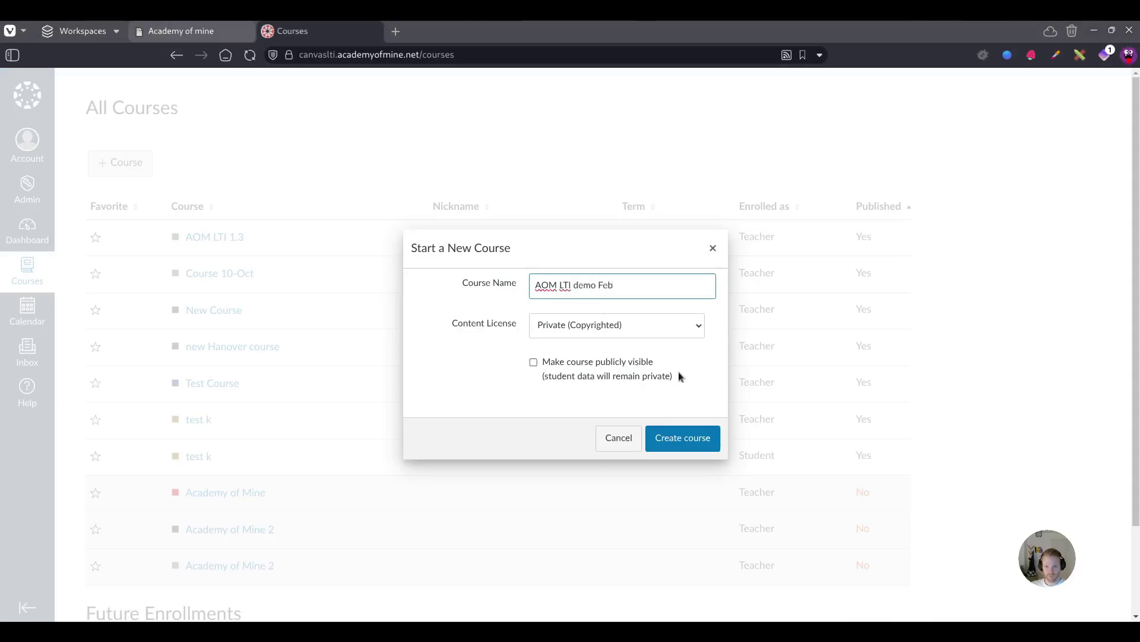
pyautogui.click(684, 445)
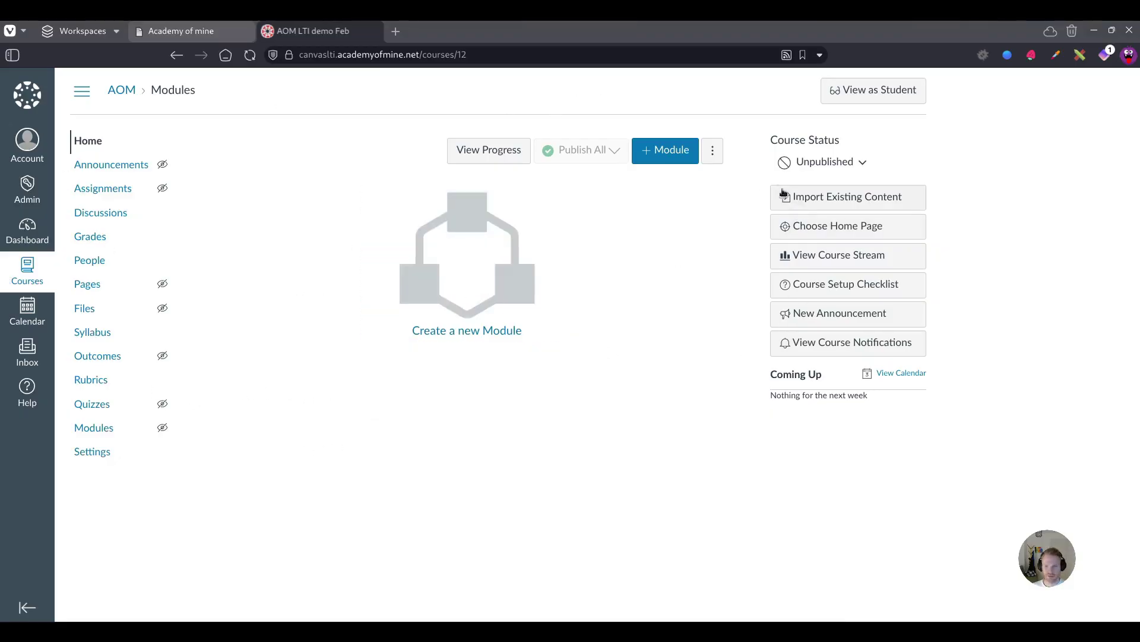
# Launch "AOM LTI Tool - Feb demo" from the new course's modules page and look through the selectable content.
pyautogui.click(714, 150)
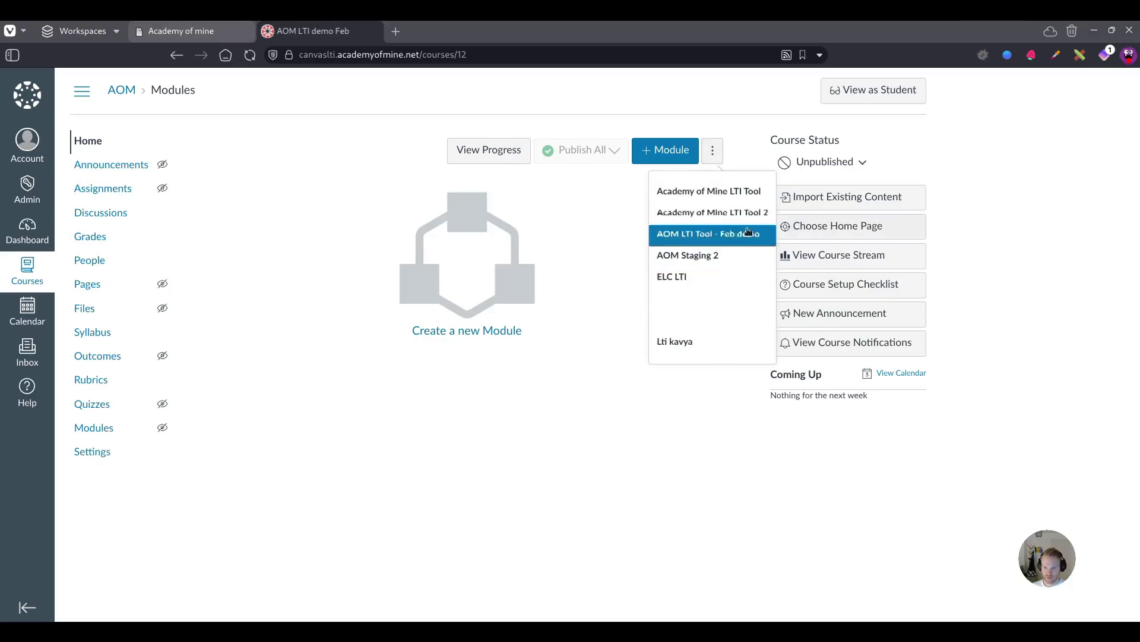
pyautogui.click(712, 236)
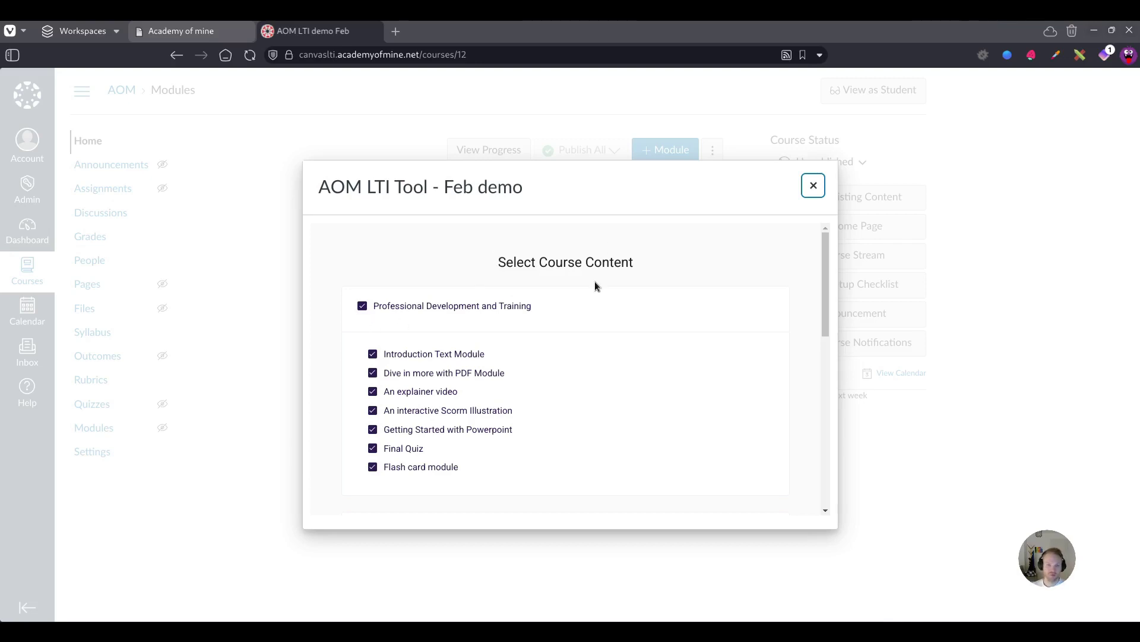
pyautogui.scroll(-5, 596, 288)
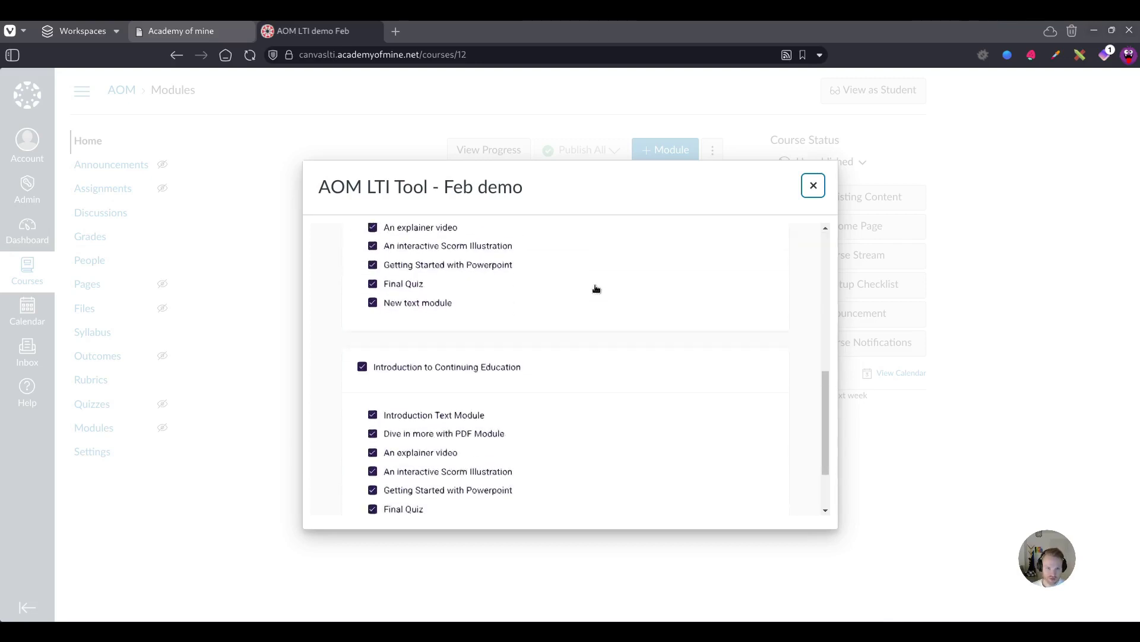
pyautogui.scroll(3, 660, 309)
pyautogui.scroll(3, 651, 309)
pyautogui.scroll(-5, 651, 309)
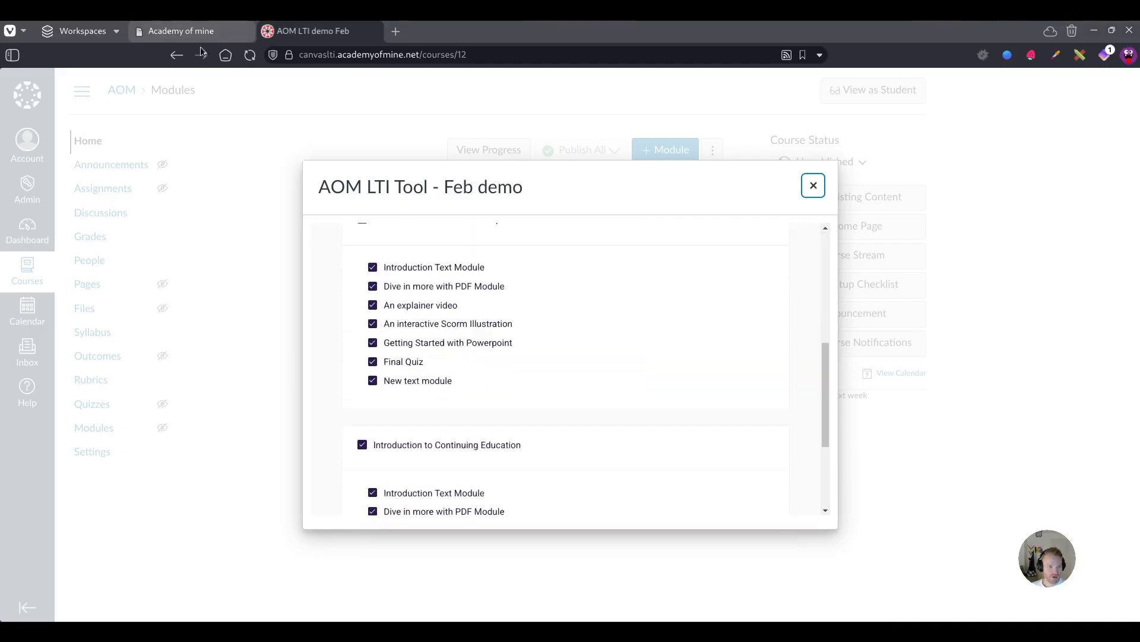
# Compare the courses assigned to the platform in Academy of Mine with the courses and modules offered for import in Canvas.
pyautogui.click(181, 31)
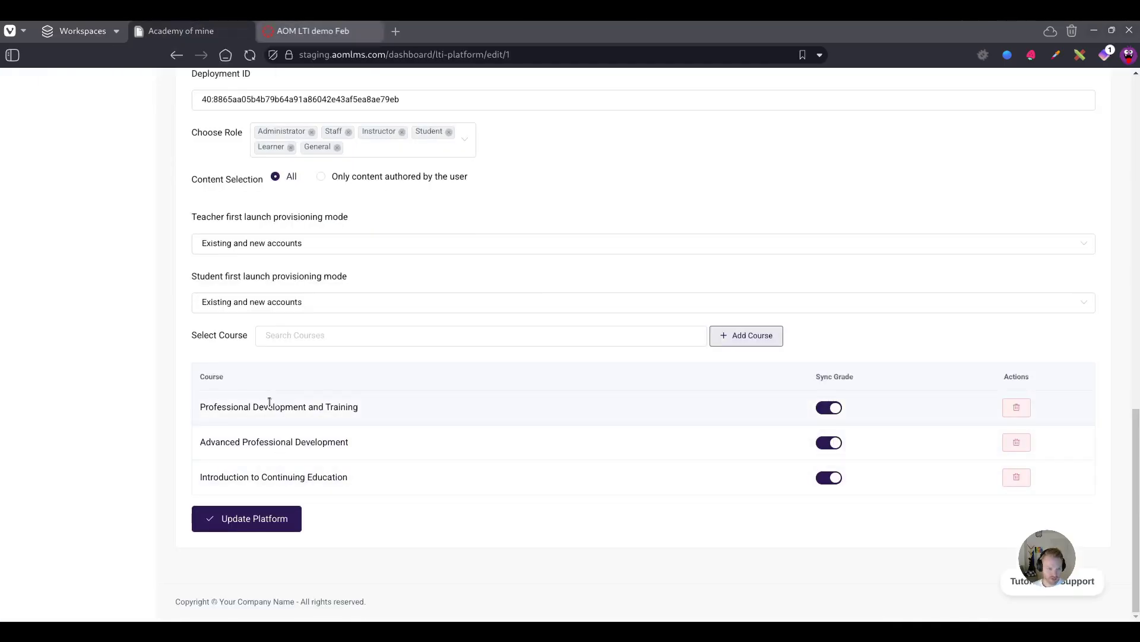
pyautogui.click(290, 33)
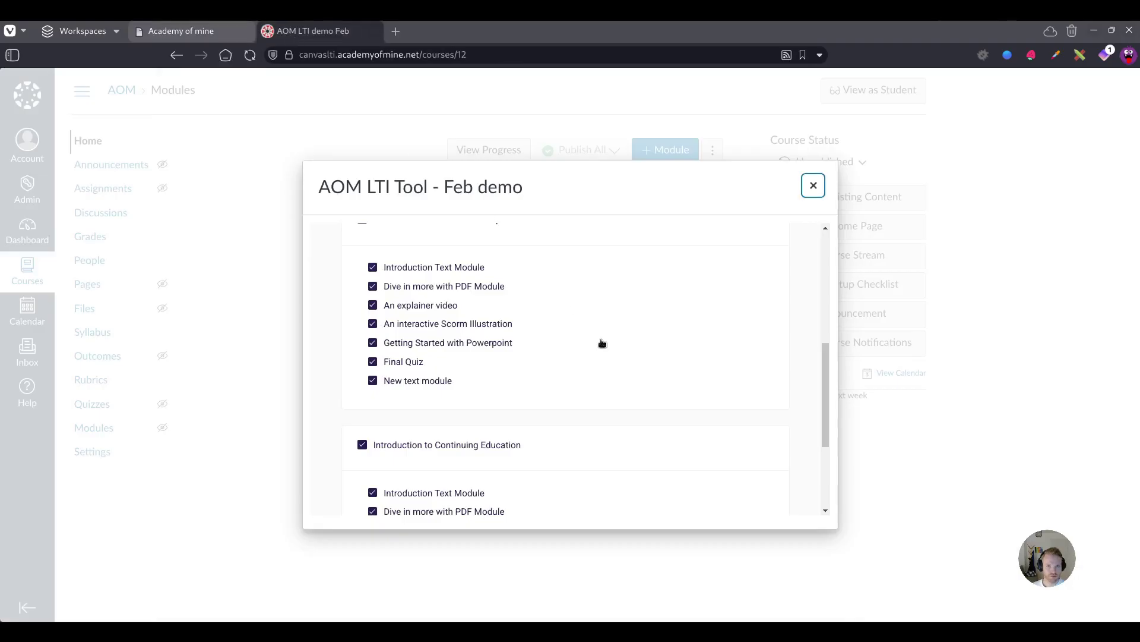
pyautogui.scroll(3, 594, 342)
pyautogui.scroll(-1, 567, 342)
pyautogui.scroll(3, 569, 339)
pyautogui.scroll(-4, 415, 254)
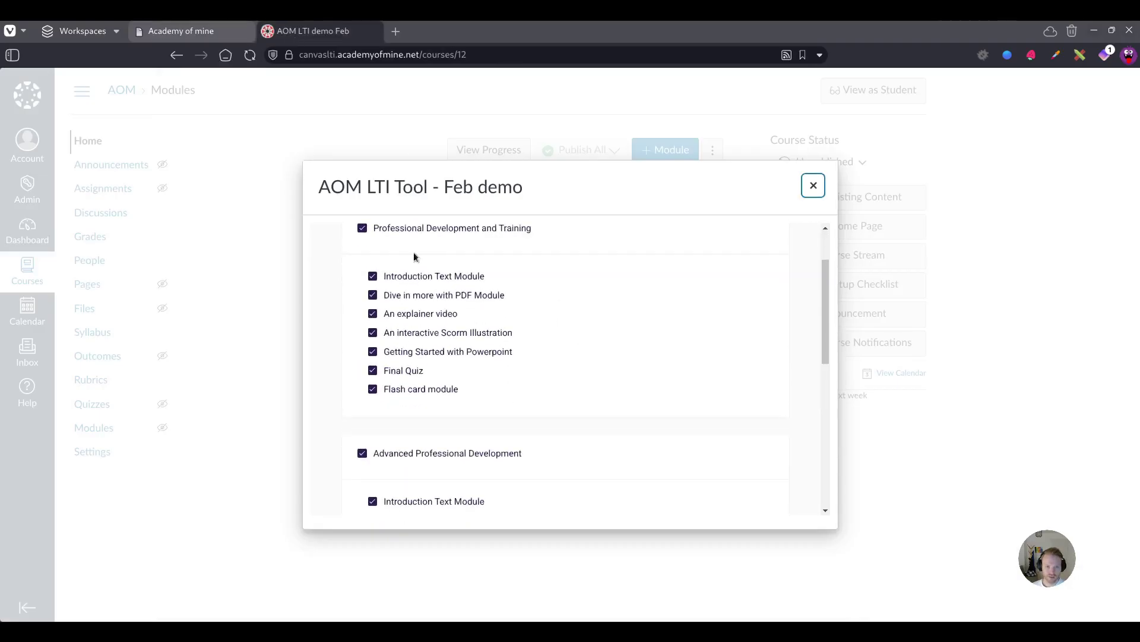
pyautogui.scroll(-4, 408, 423)
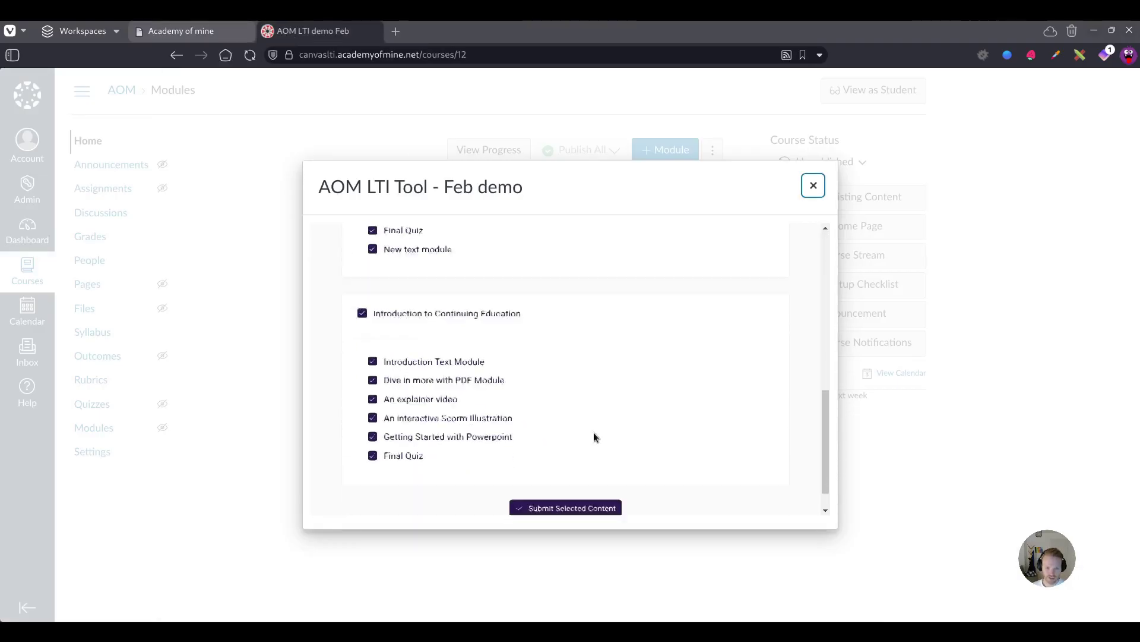
pyautogui.scroll(8, 601, 410)
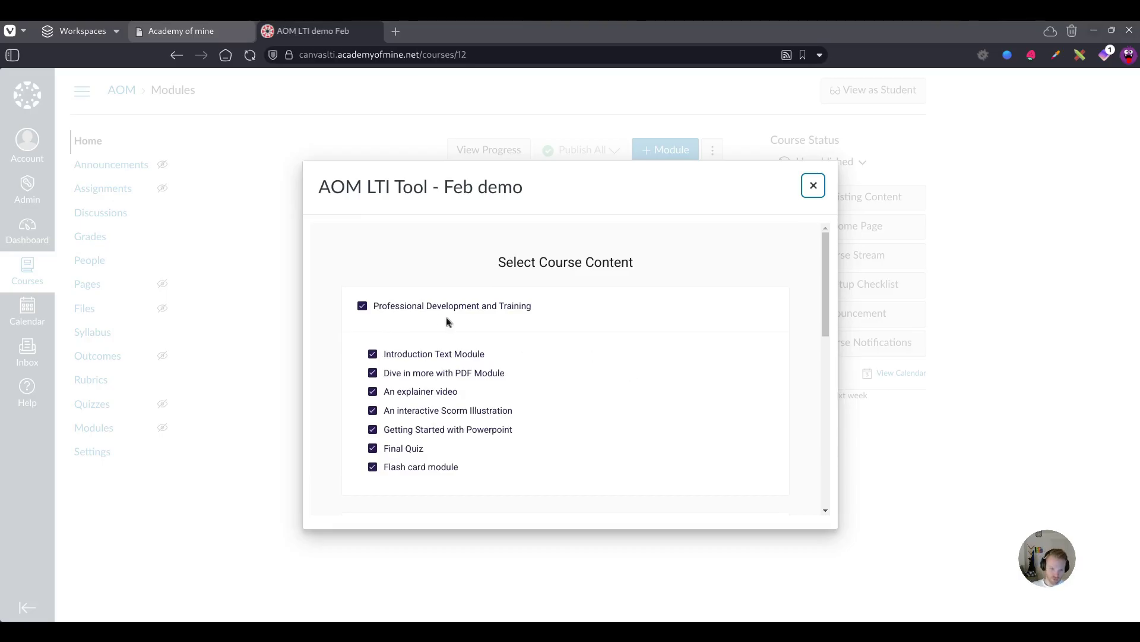
# Import all of "Professional Development and Training" and only the Introduction Text Module of "Introduction to Continuing Education", excluding "Advanced Professional Development".
pyautogui.click(363, 306)
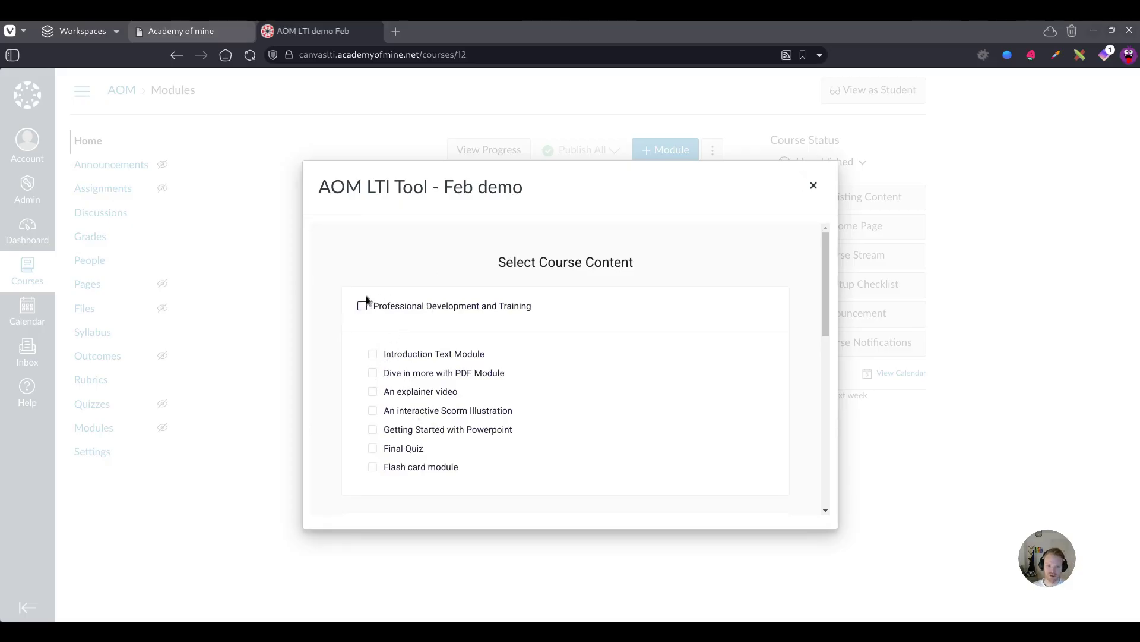
pyautogui.click(362, 304)
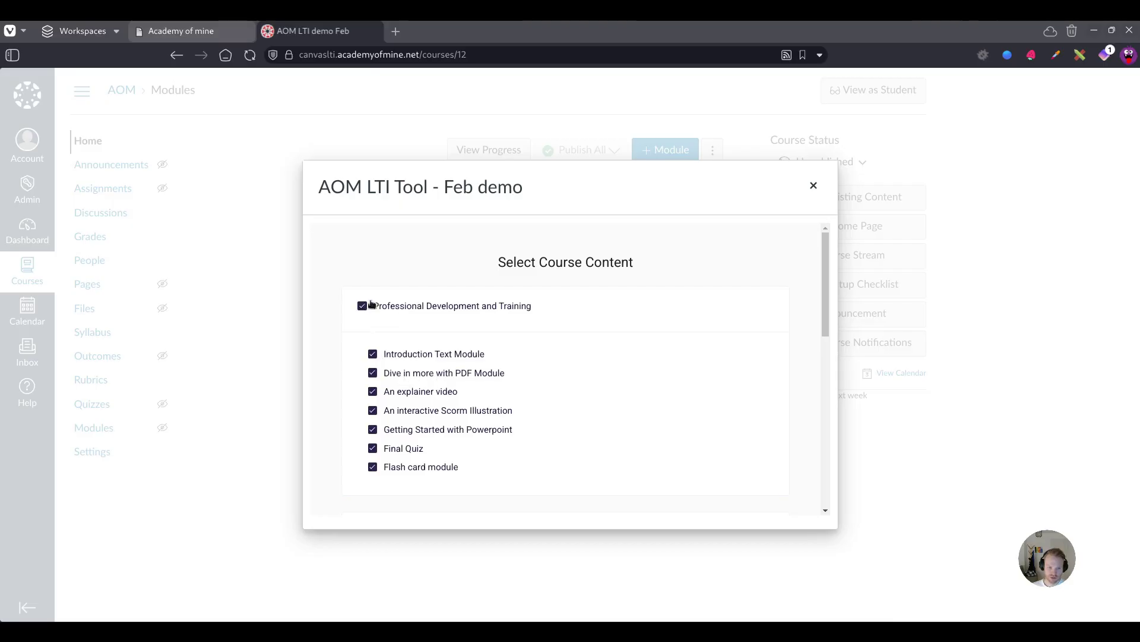
pyautogui.scroll(-4, 477, 398)
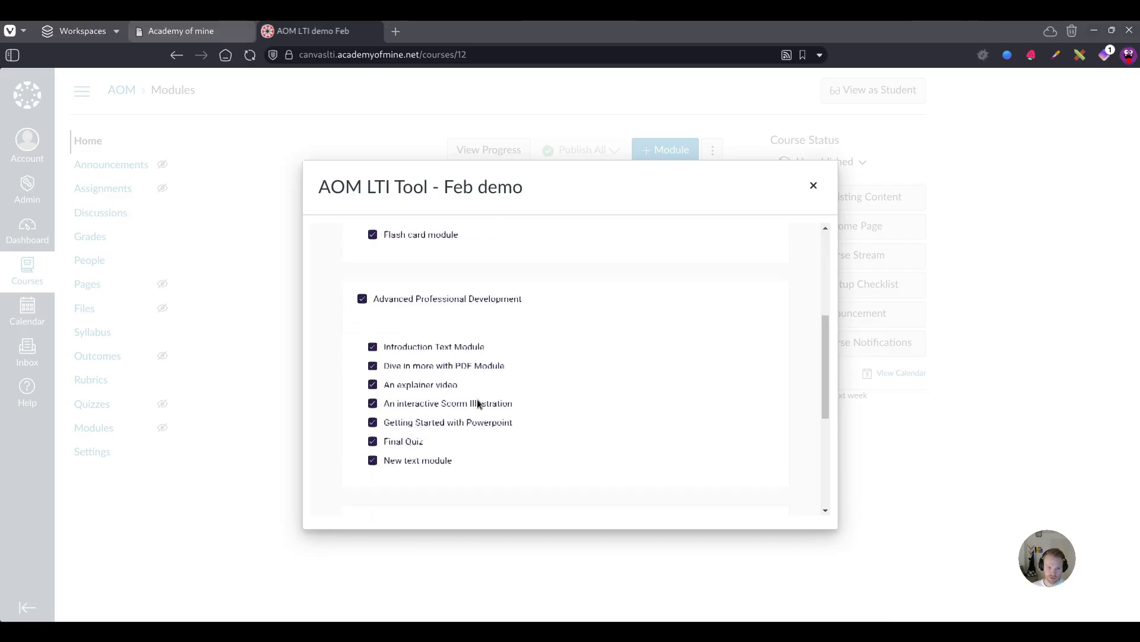
pyautogui.click(363, 297)
pyautogui.scroll(-4, 407, 364)
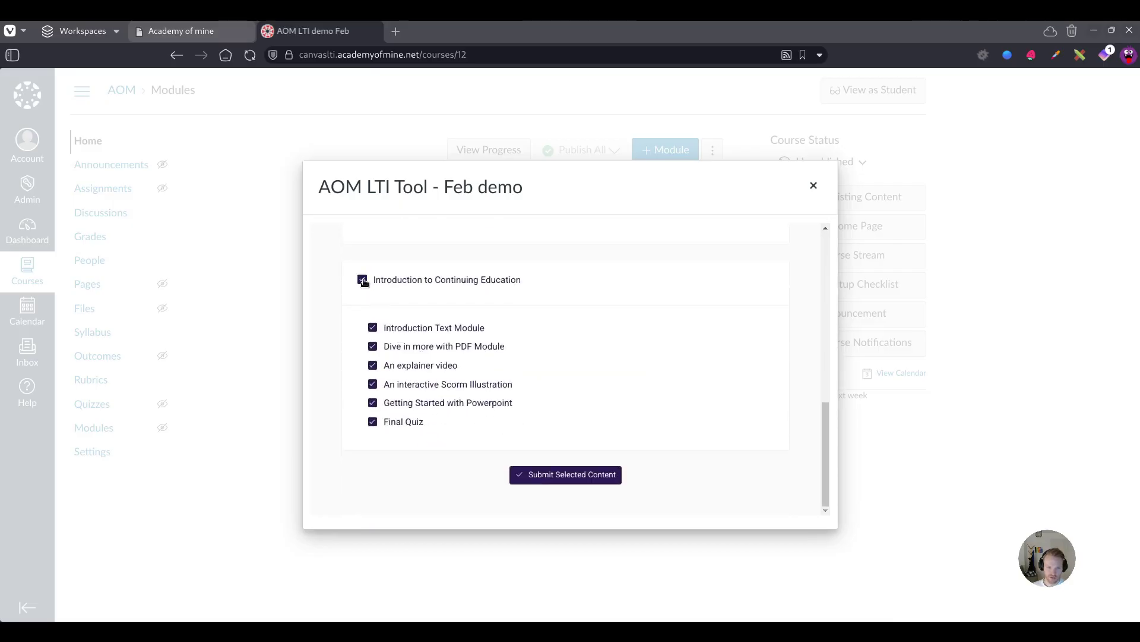
pyautogui.click(373, 327)
pyautogui.scroll(10, 692, 337)
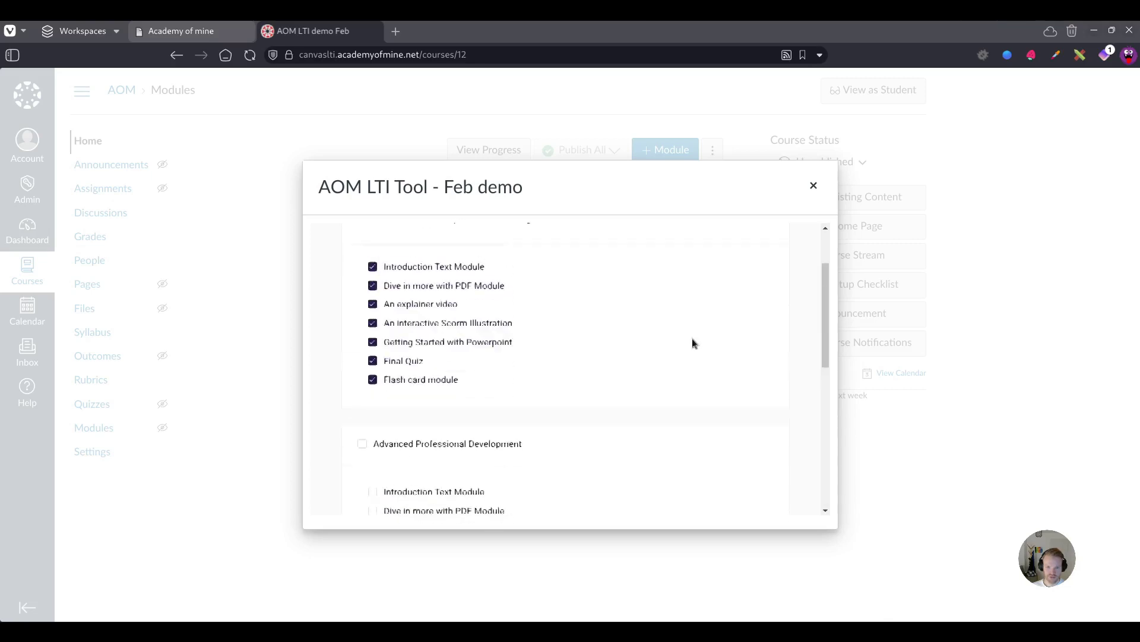
pyautogui.scroll(-10, 702, 367)
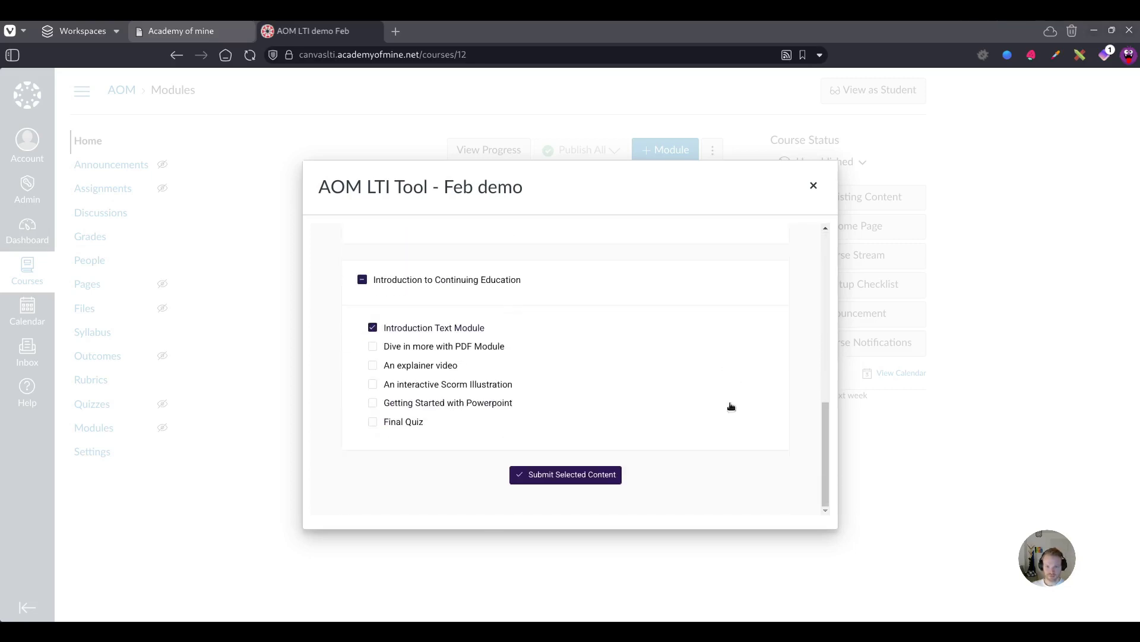
pyautogui.click(554, 475)
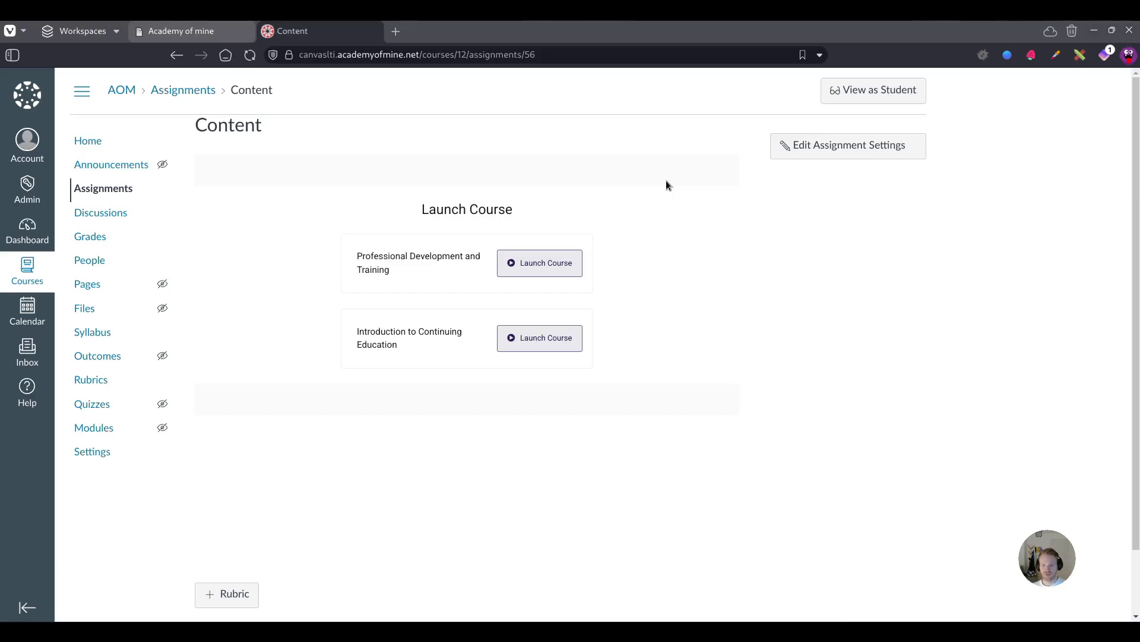
# Launch "Professional Development and Training" in the Canvas assignment and look through the Introduction Text Module with the module list hidden and shown.
pyautogui.click(543, 269)
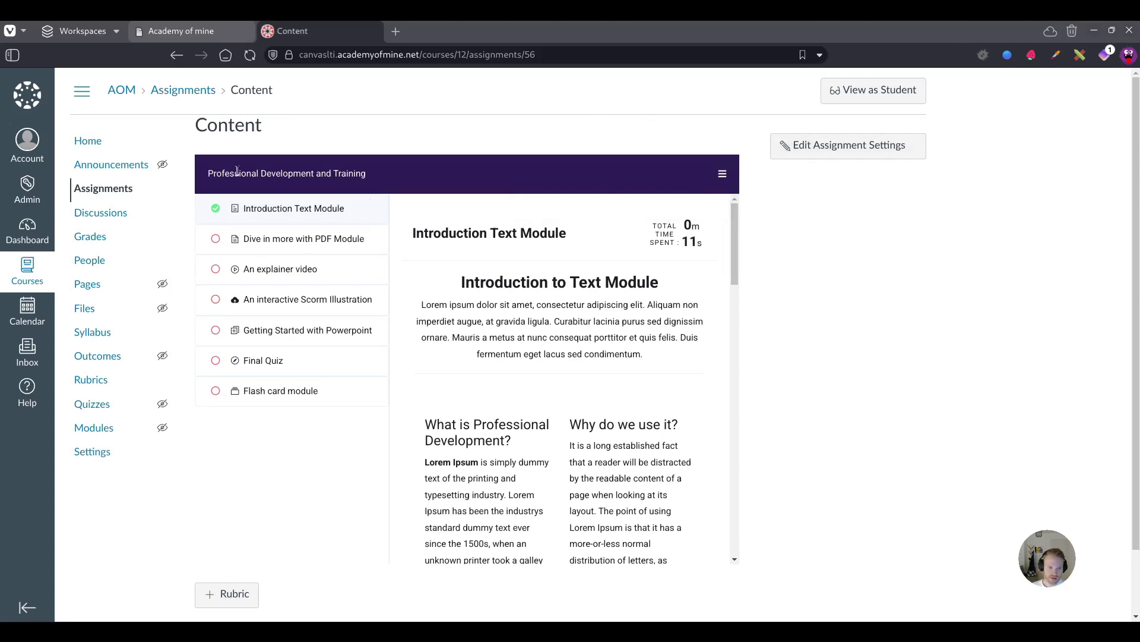
pyautogui.click(722, 172)
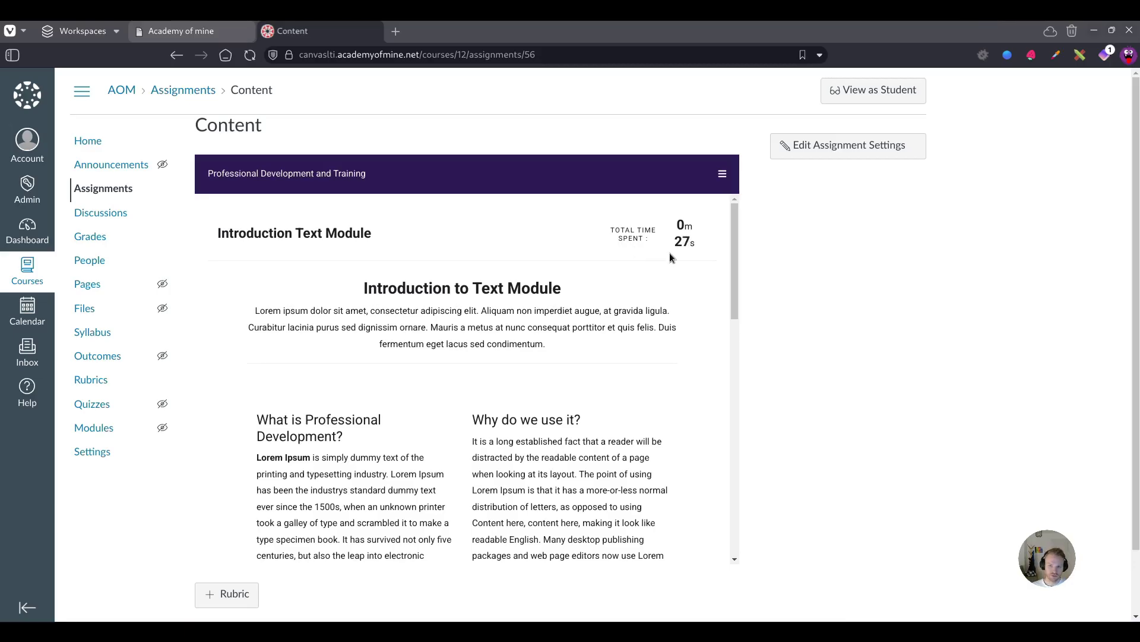
pyautogui.moveTo(735, 241); pyautogui.dragTo(781, 523)
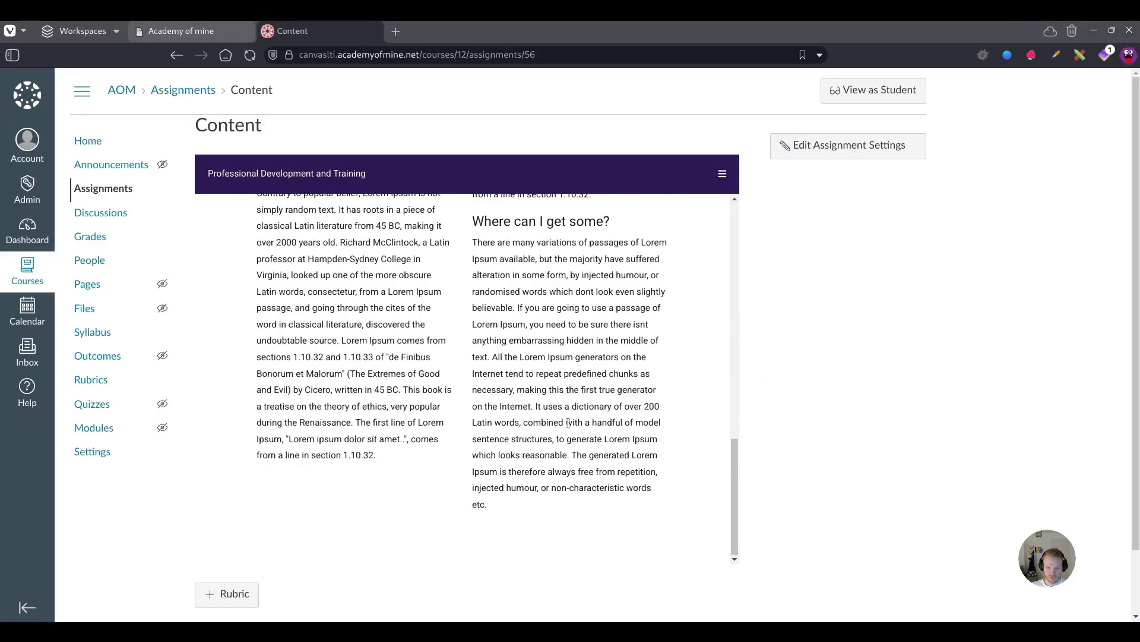
pyautogui.scroll(10, 570, 415)
pyautogui.scroll(-10, 573, 410)
pyautogui.scroll(-1, 581, 420)
pyautogui.scroll(8, 631, 354)
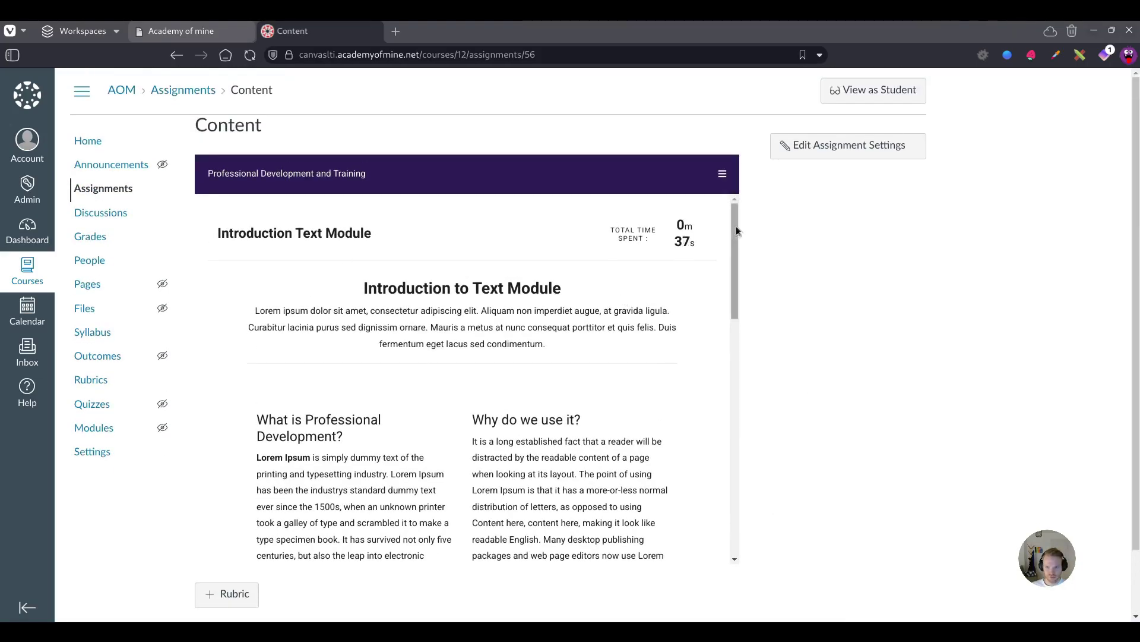
pyautogui.moveTo(736, 226); pyautogui.dragTo(724, 176)
pyautogui.click(724, 176)
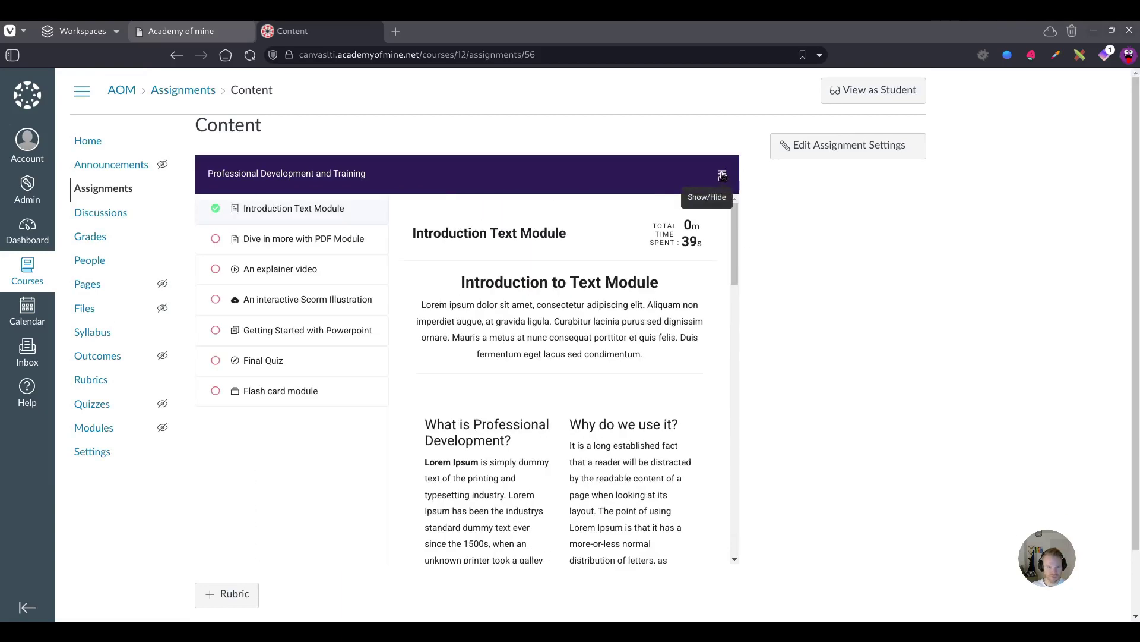
# Examine the PDF module's time requirement and check whether the explainer video and Final Quiz can be accessed before completing it.
pyautogui.click(302, 249)
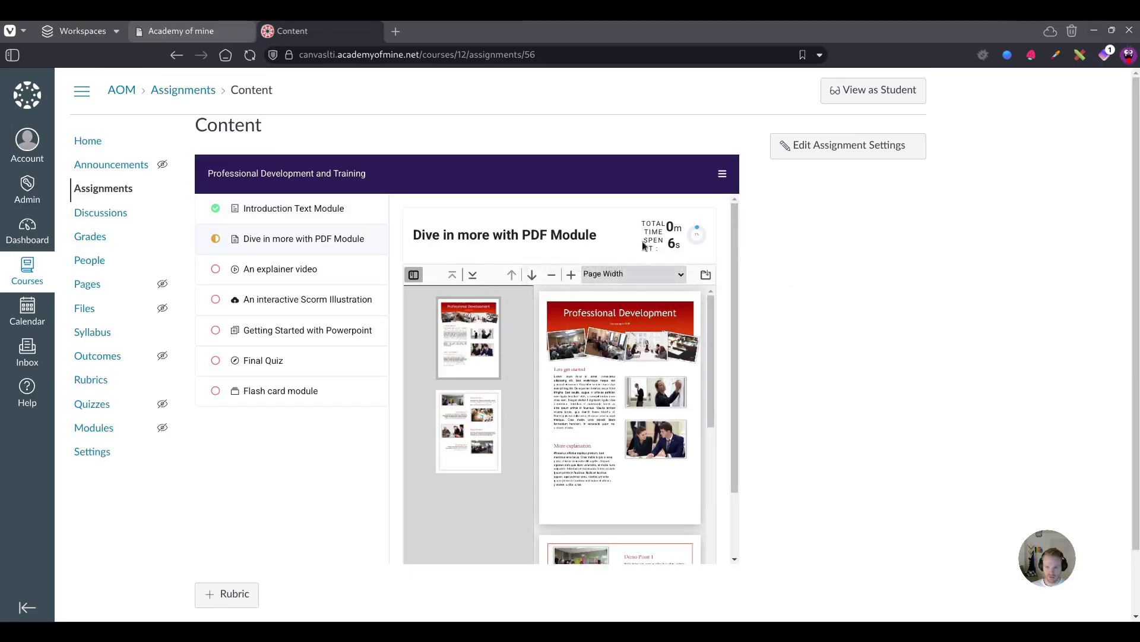
pyautogui.moveTo(705, 236)
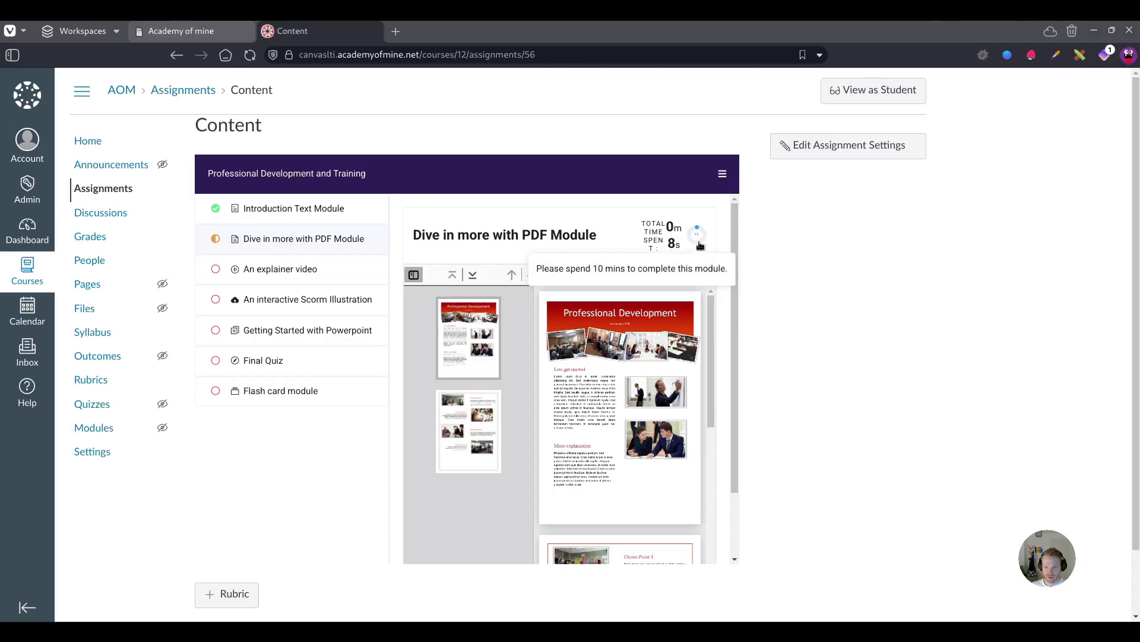
pyautogui.moveTo(734, 238)
pyautogui.mouseDown()
pyautogui.moveTo(756, 410)
pyautogui.moveTo(732, 229)
pyautogui.mouseUp()
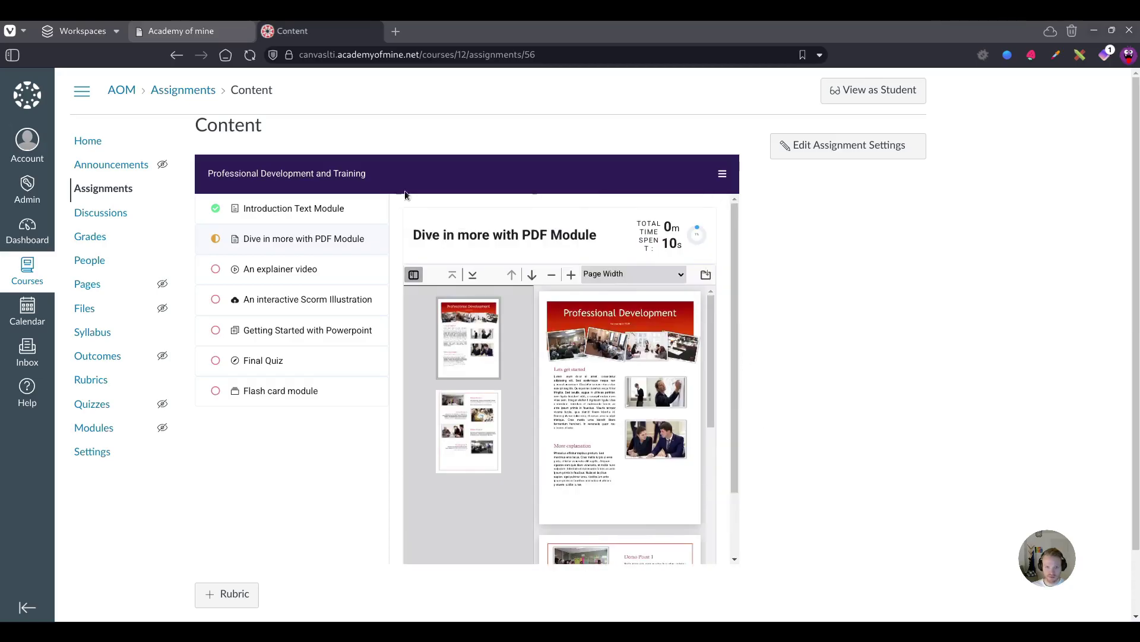
pyautogui.click(292, 274)
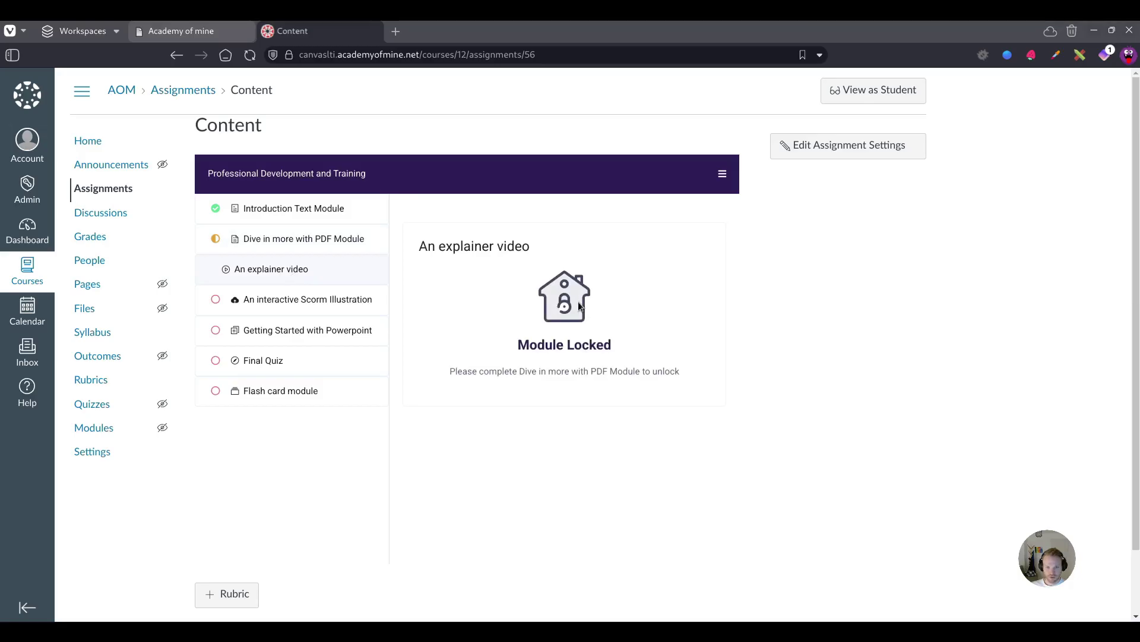
pyautogui.click(310, 245)
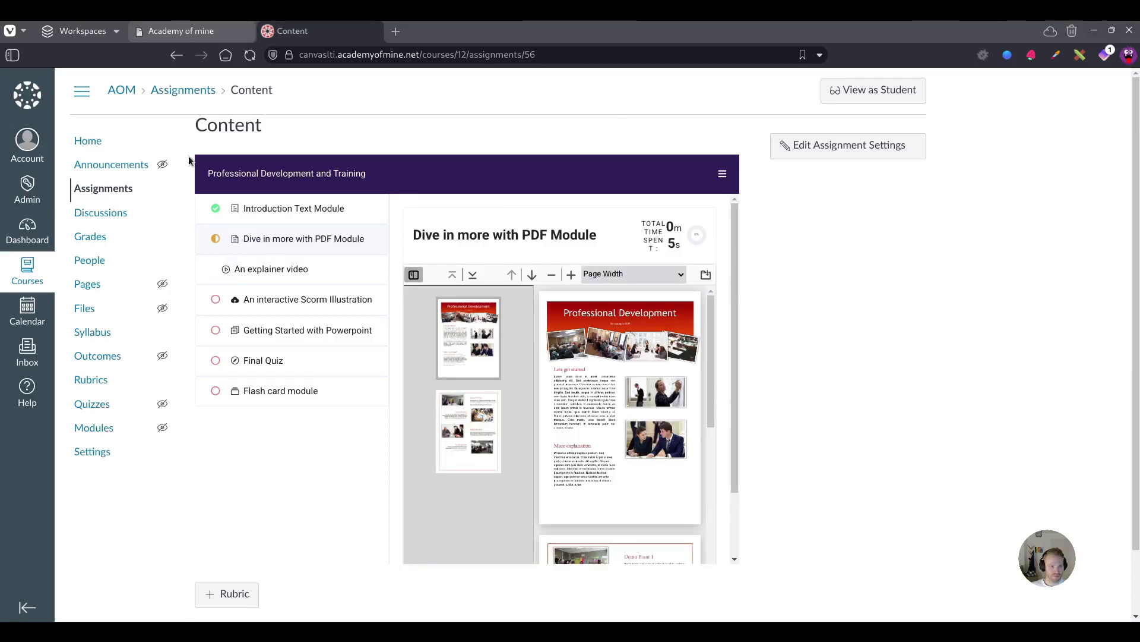
pyautogui.click(267, 361)
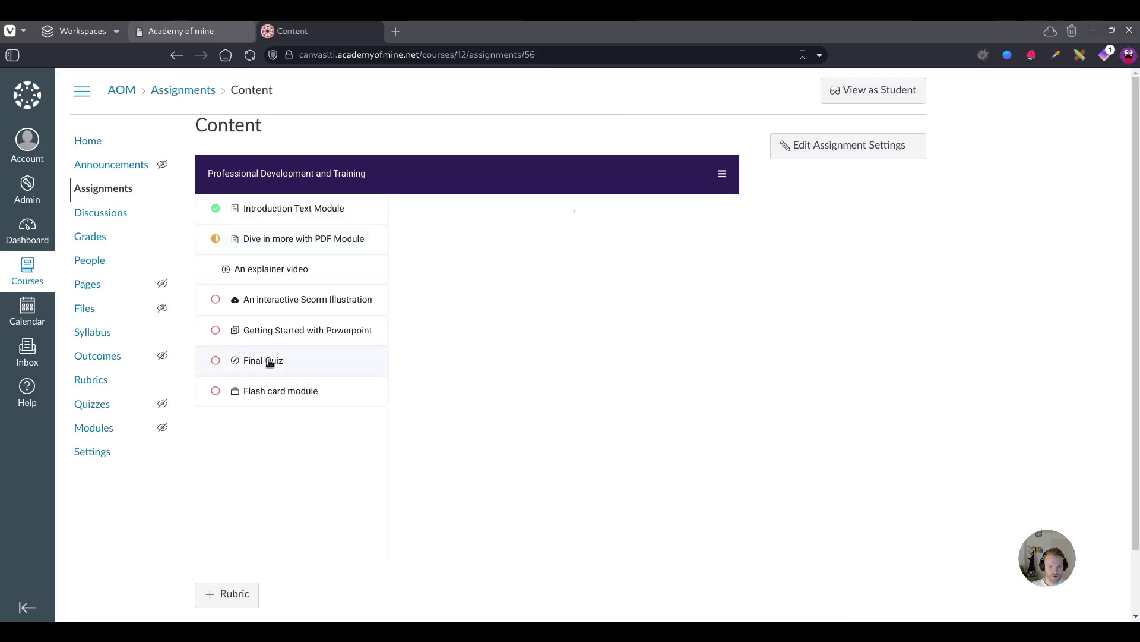
pyautogui.click(298, 270)
pyautogui.click(310, 248)
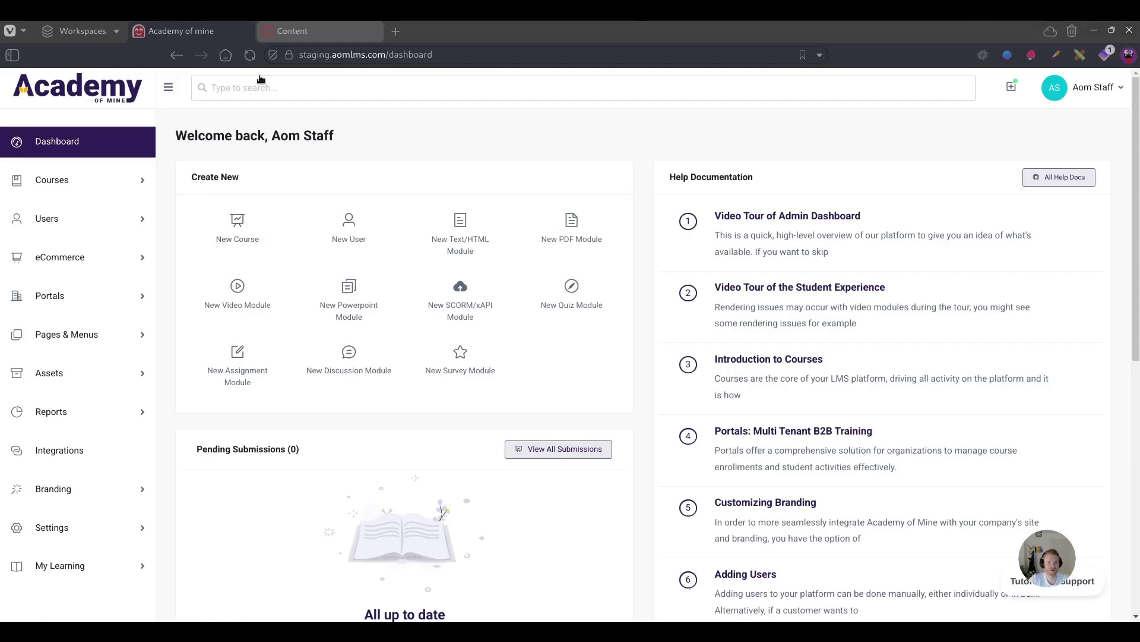
# In Academy of Mine, search for "Professional Development and Training", open its management page, and examine the enrolled learners' progress.
pyautogui.click(279, 87)
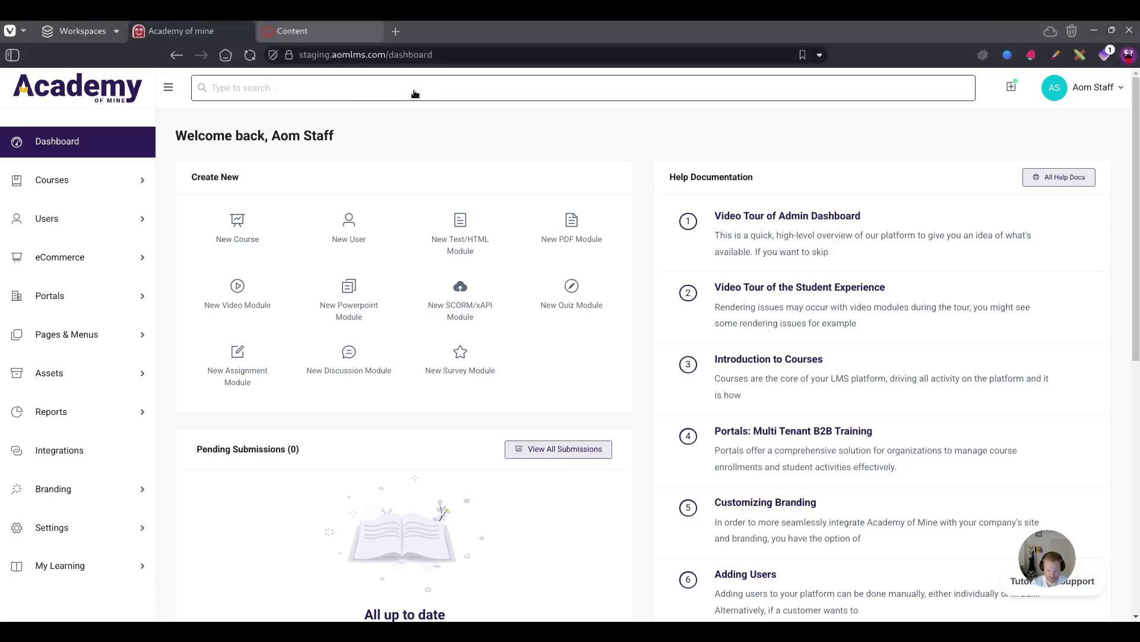
pyautogui.write('Professiona')
pyautogui.write('l ')
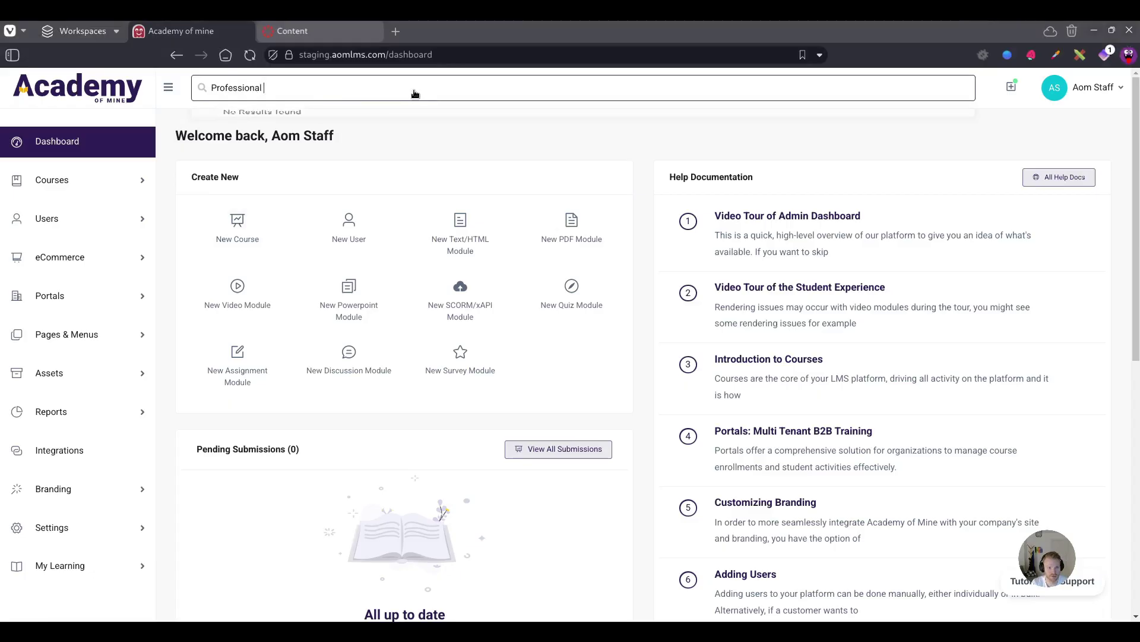
pyautogui.write('Develop')
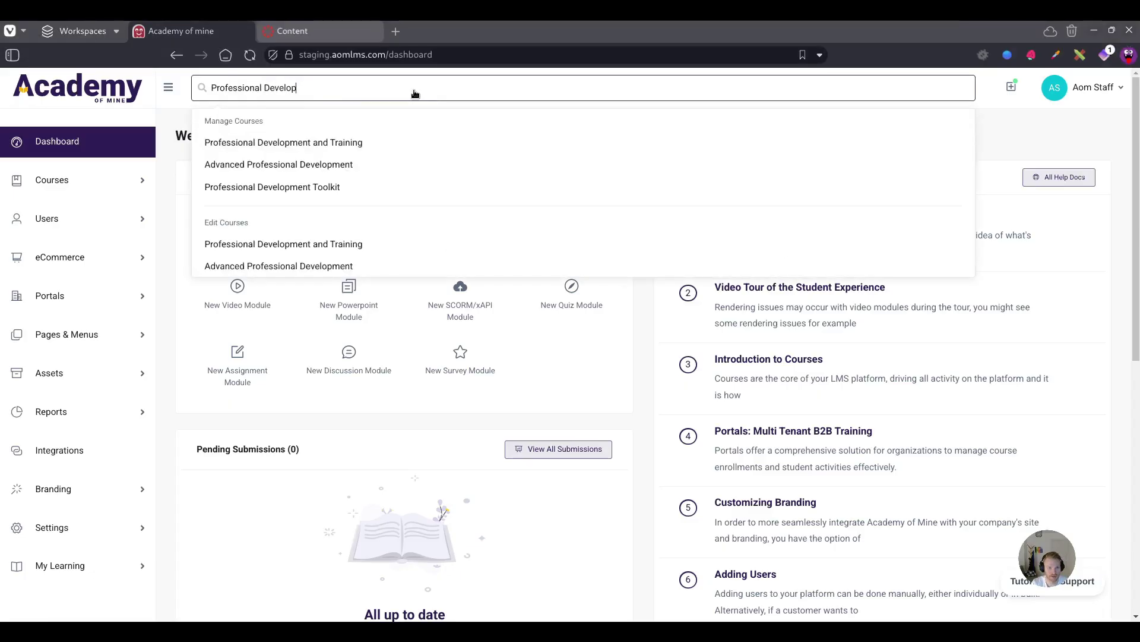
pyautogui.write('ment and Training')
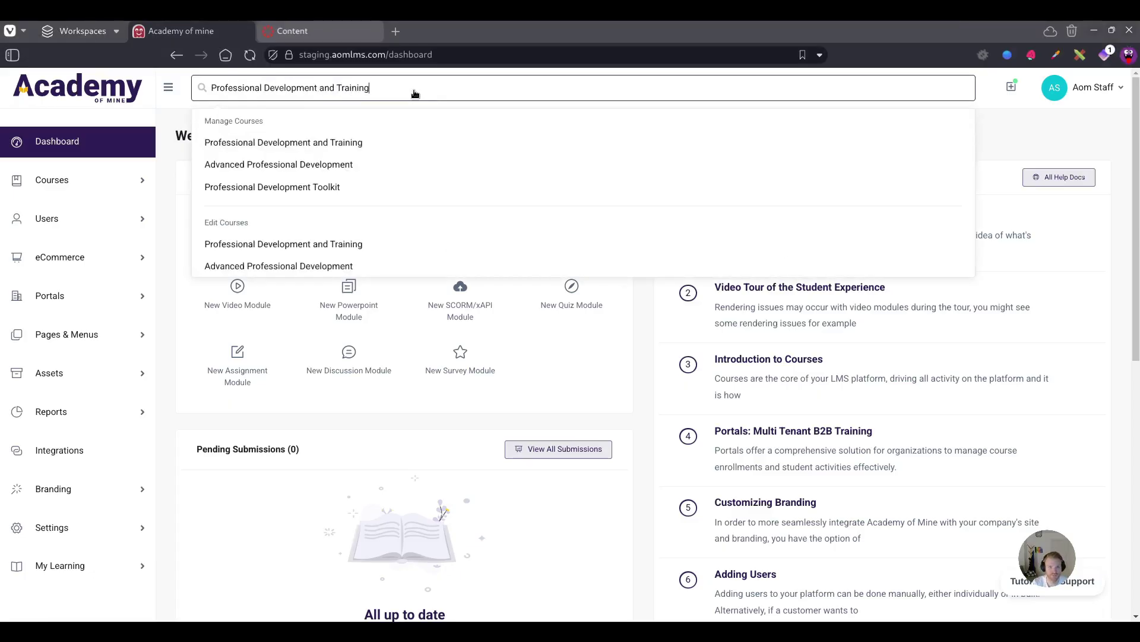
pyautogui.click(268, 144)
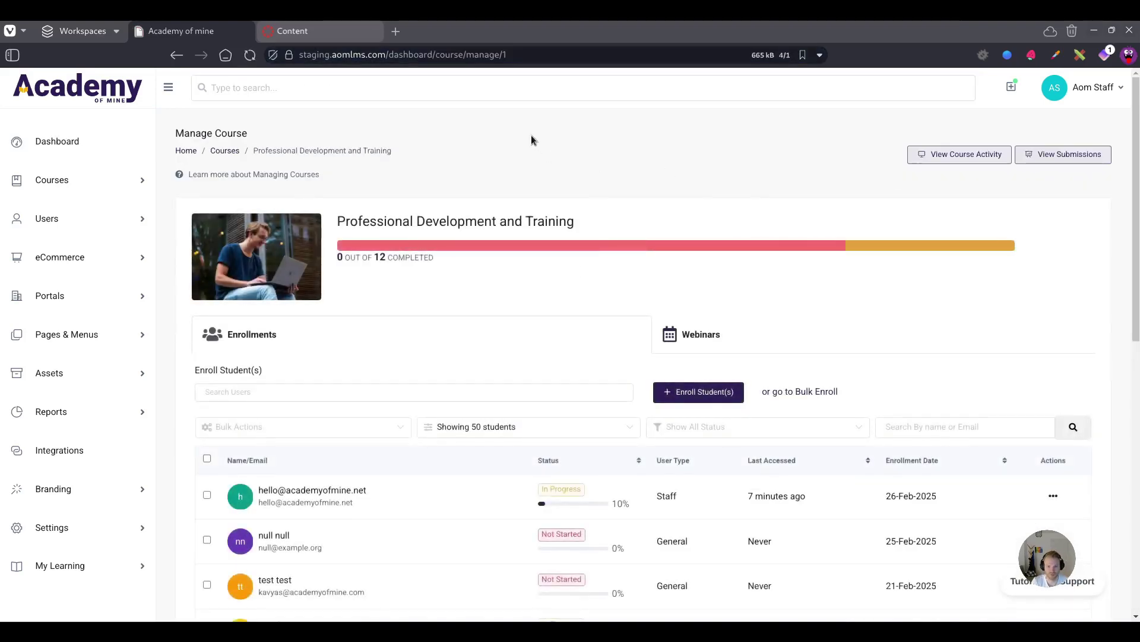
pyautogui.scroll(-1, 529, 140)
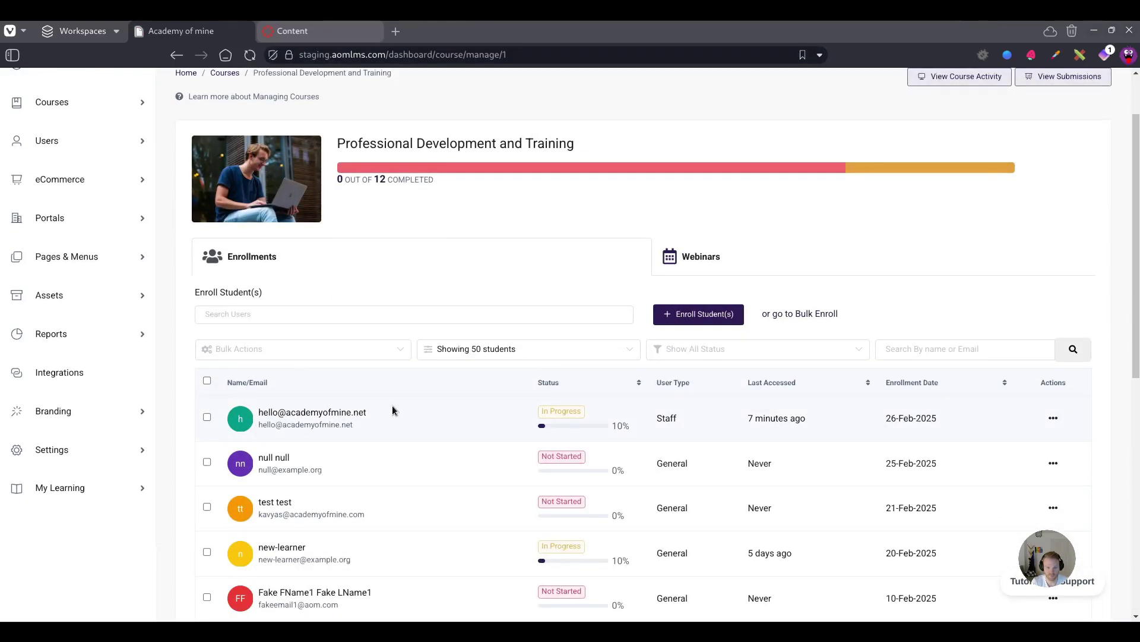
pyautogui.moveTo(259, 411); pyautogui.dragTo(378, 413)
pyautogui.click(378, 415)
pyautogui.scroll(1, 378, 415)
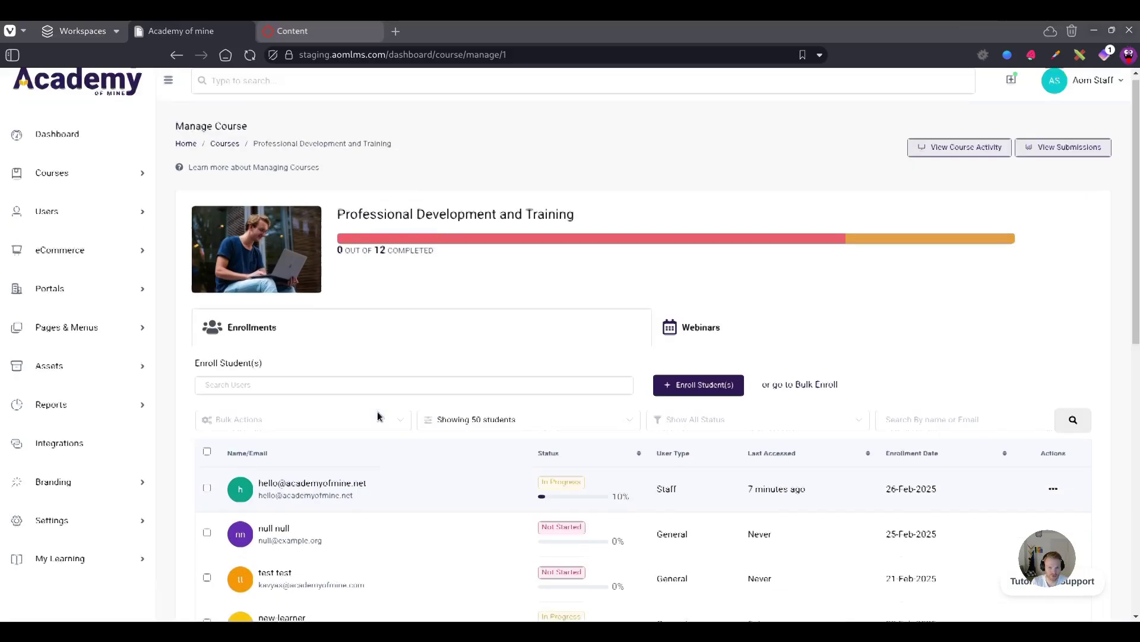
pyautogui.scroll(-2, 1063, 500)
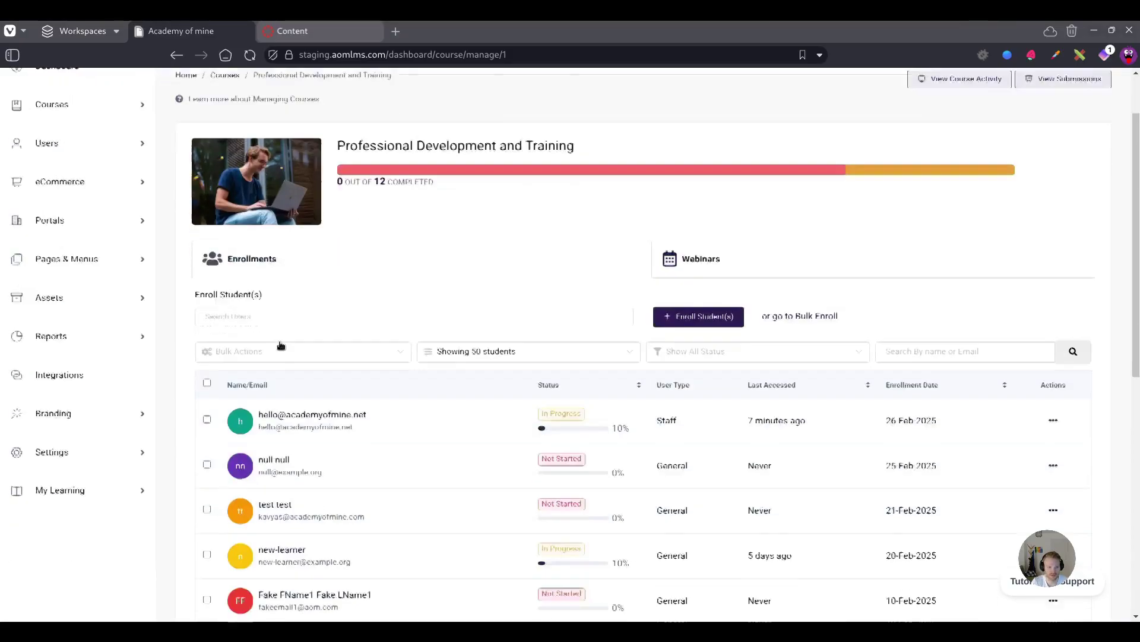
# Open the Course Insight report for "Professional Development and Training".
pyautogui.click(59, 258)
pyautogui.scroll(-1, 107, 424)
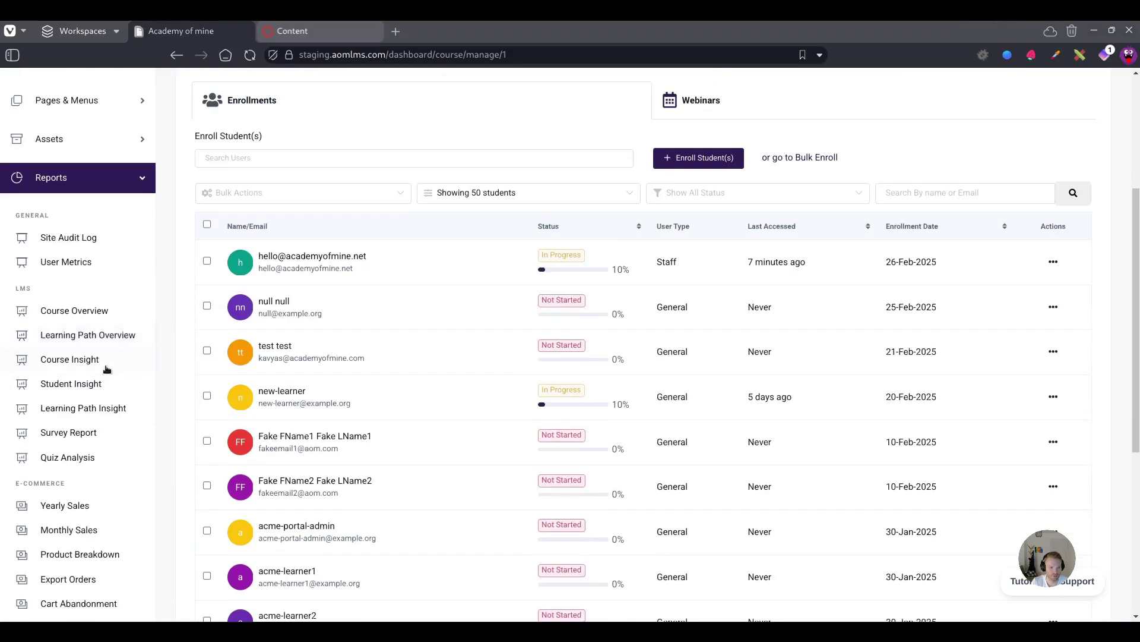
pyautogui.click(97, 359)
pyautogui.click(298, 246)
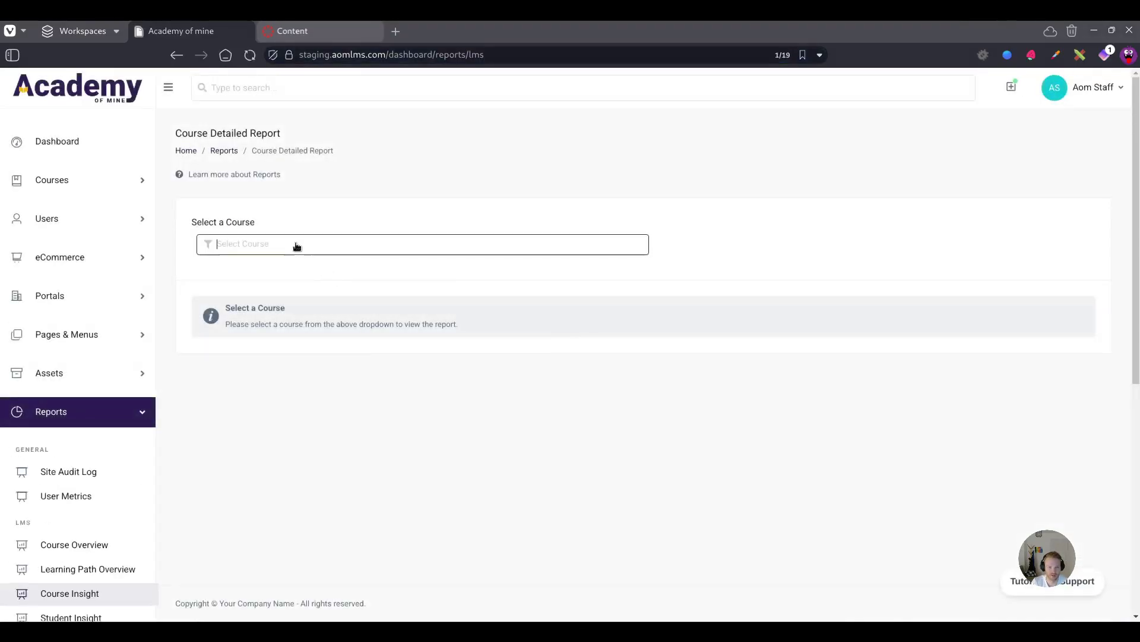
pyautogui.write('professinm')
pyautogui.press('BackSpace')
pyautogui.press('BackSpace')
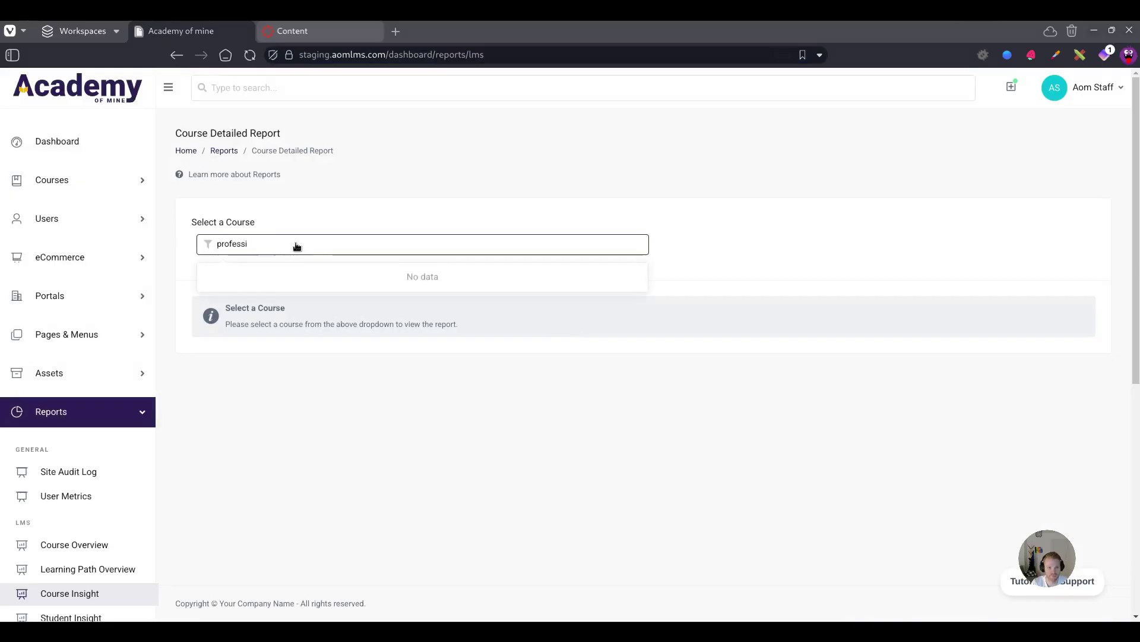
pyautogui.write('onal develop')
pyautogui.click(339, 283)
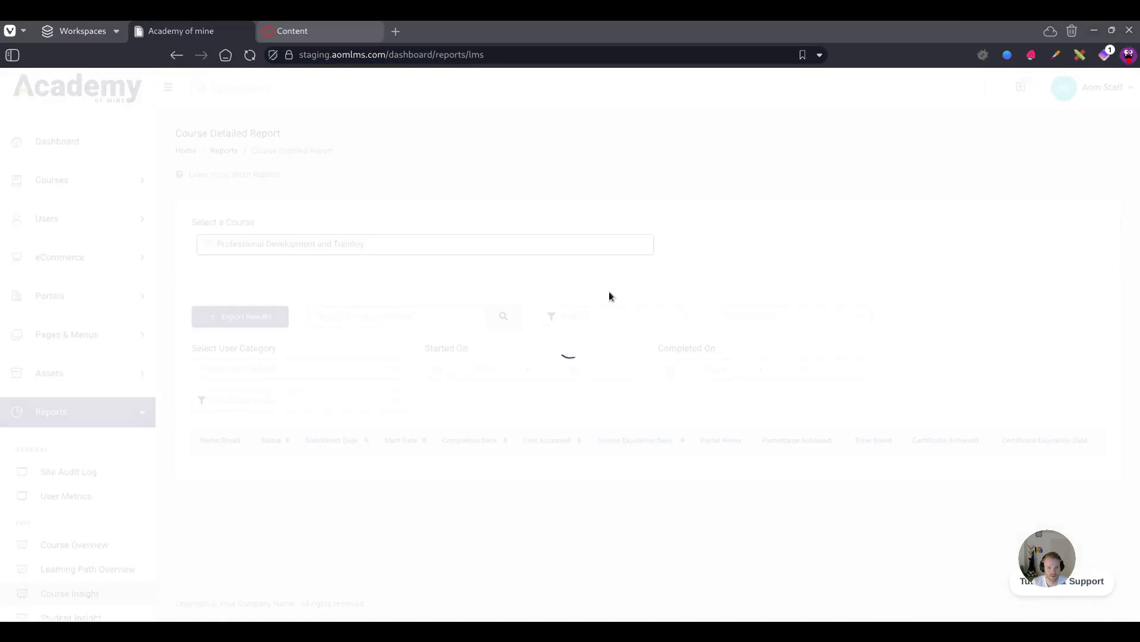
# View the detailed progress of the learner enrolled on 26-Feb-2025 and examine the status and time spent for each module.
pyautogui.scroll(-1, 232, 386)
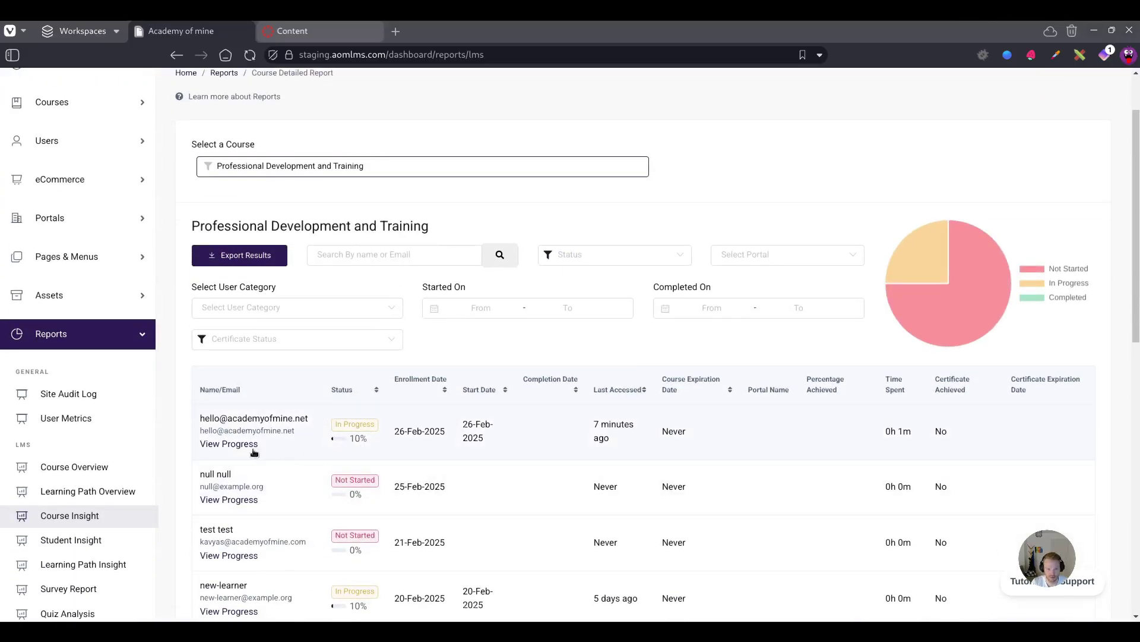
pyautogui.click(234, 445)
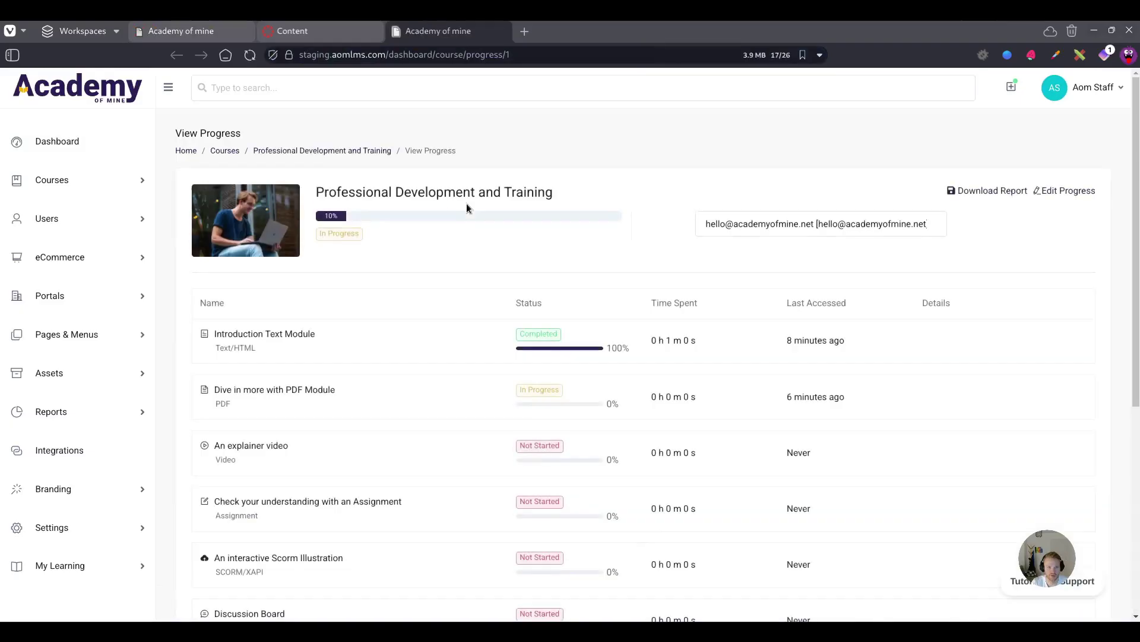
pyautogui.scroll(-2, 469, 226)
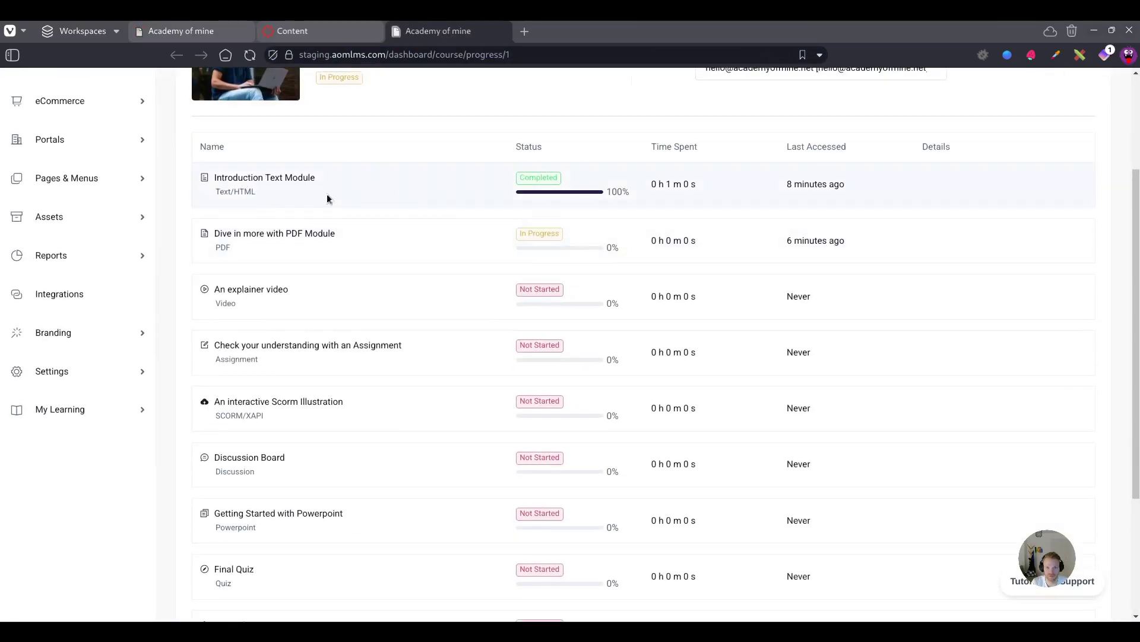
pyautogui.moveTo(221, 233); pyautogui.dragTo(387, 237)
pyautogui.click(387, 236)
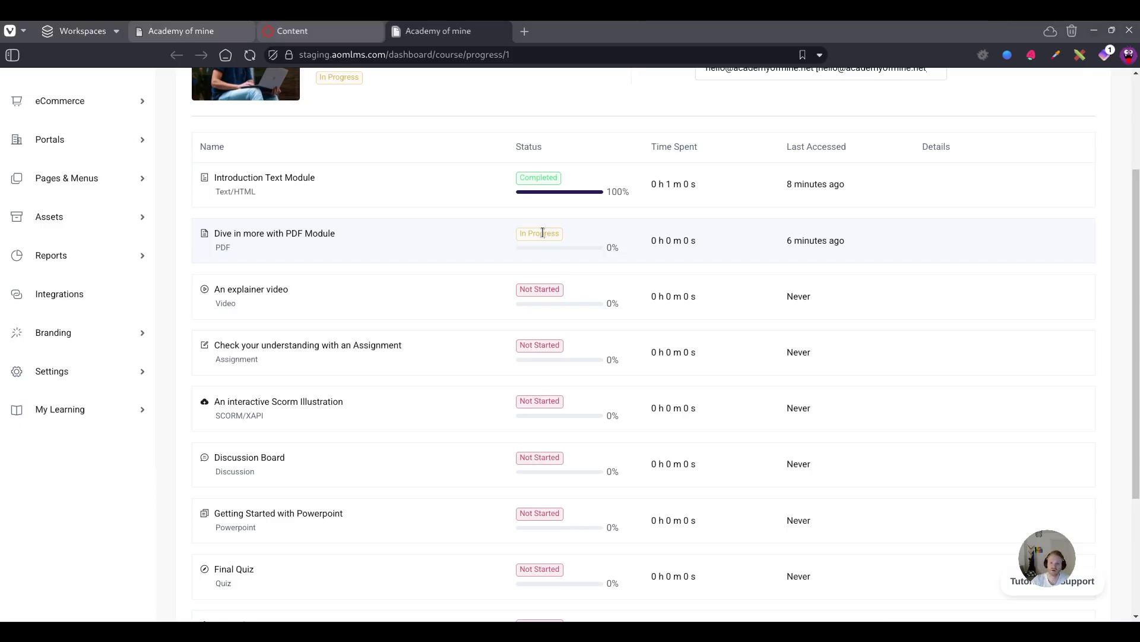
pyautogui.scroll(-3, 443, 283)
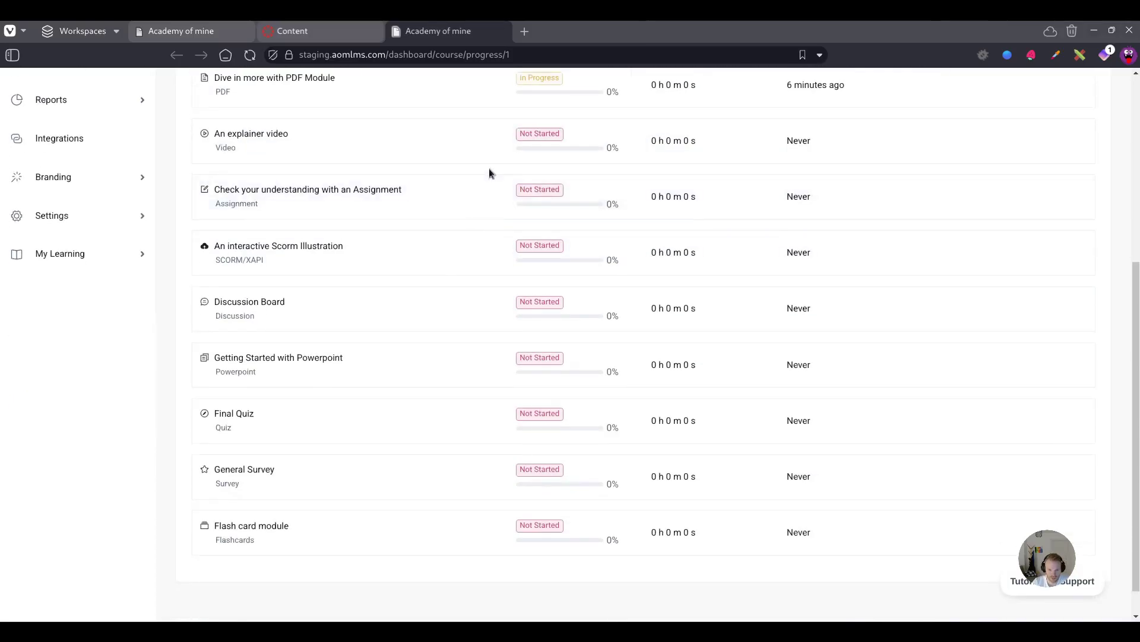
pyautogui.scroll(5, 493, 526)
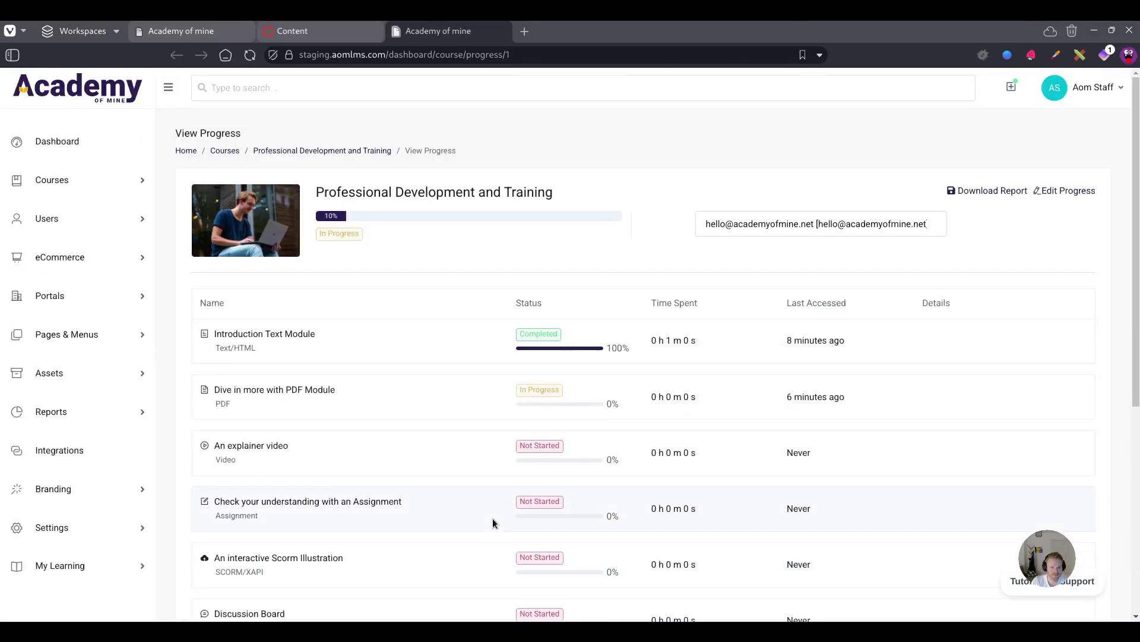